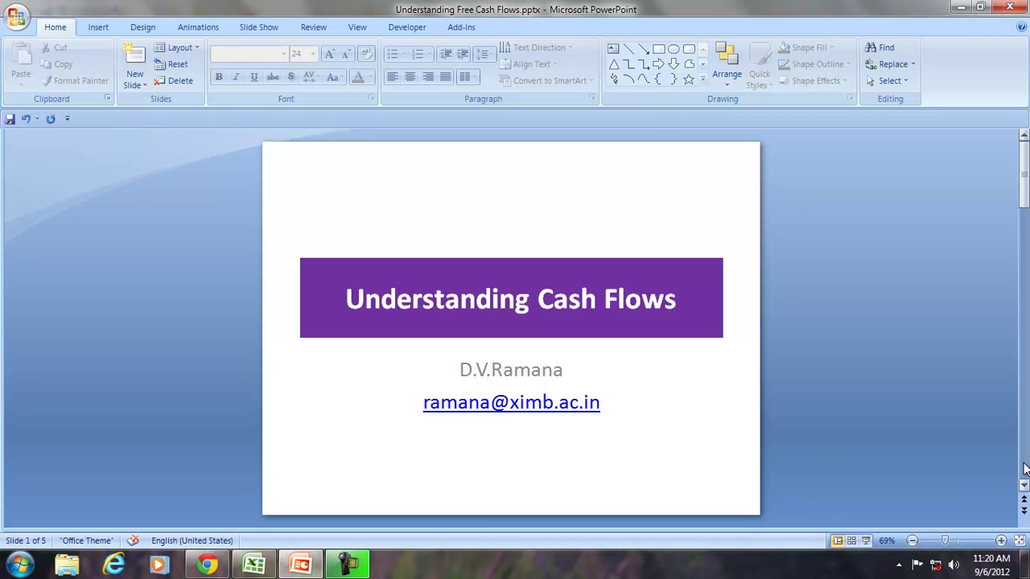
# Review the Issues for Discussion slide, covering free cash flows from BS and IS, free cash flows for the firm, and the non-GAAP indicator
pyautogui.click(1024, 434)
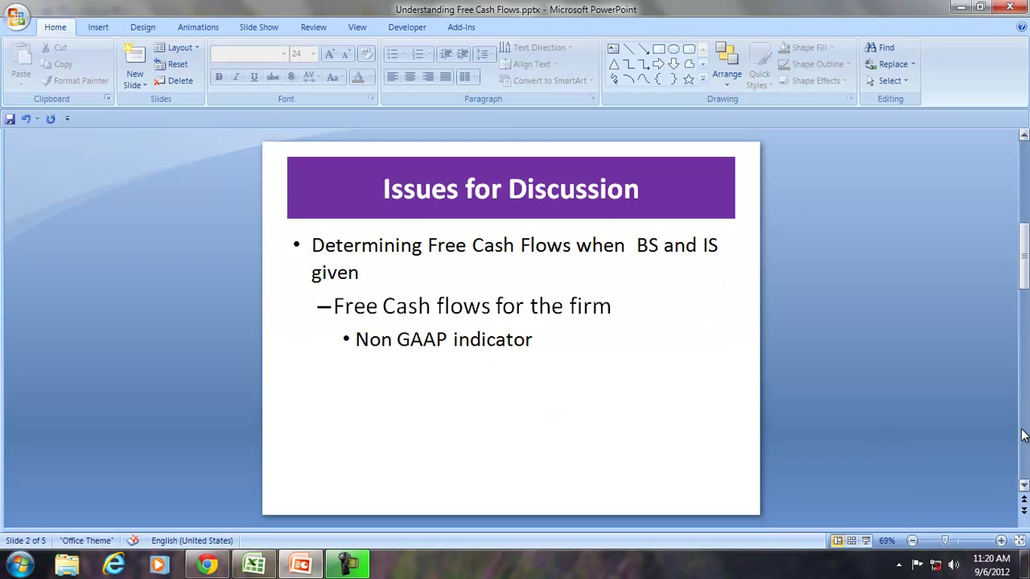
pyautogui.moveTo(429, 246); pyautogui.dragTo(566, 248)
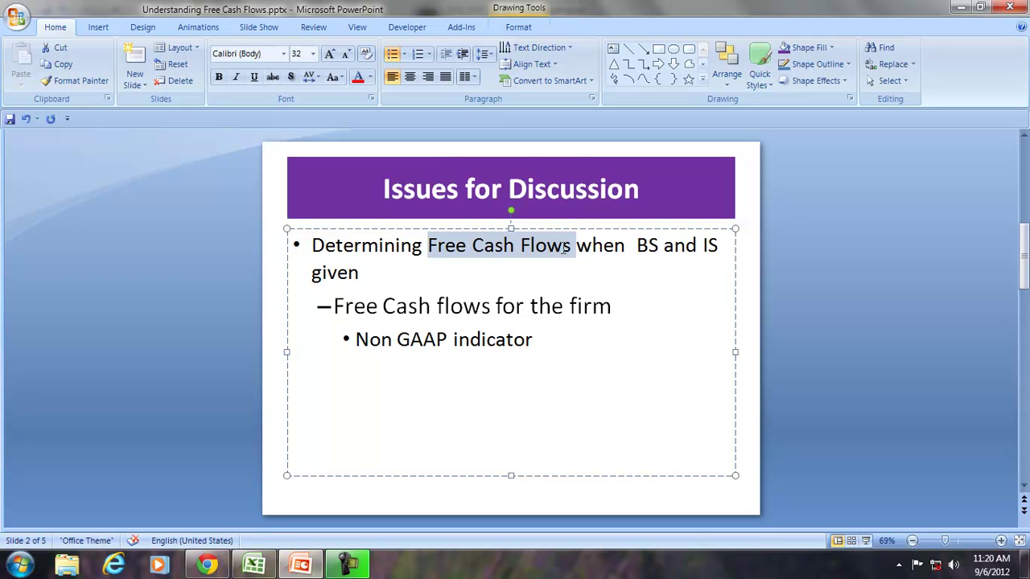
pyautogui.moveTo(636, 248); pyautogui.dragTo(645, 255)
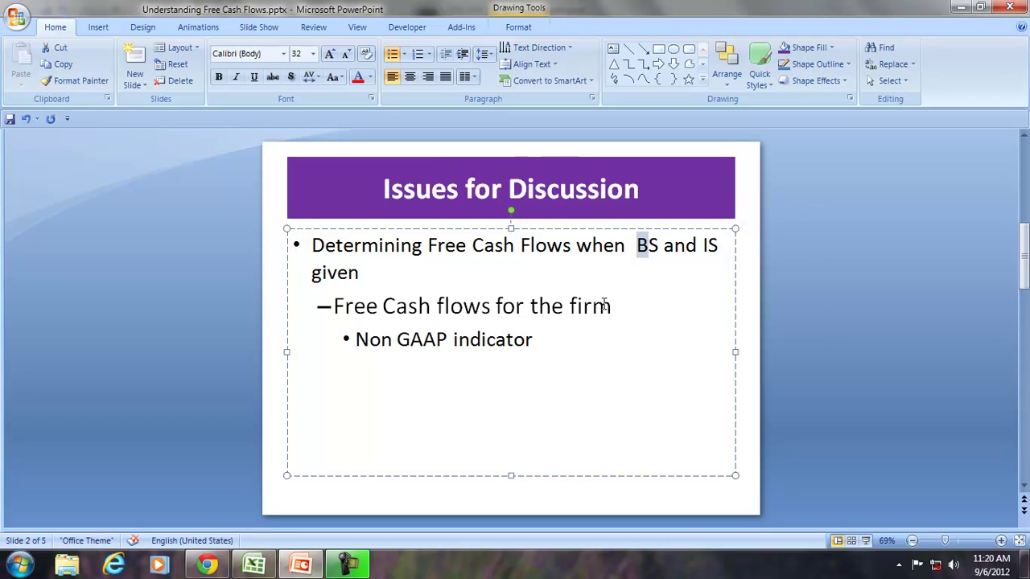
pyautogui.moveTo(333, 305); pyautogui.dragTo(626, 307)
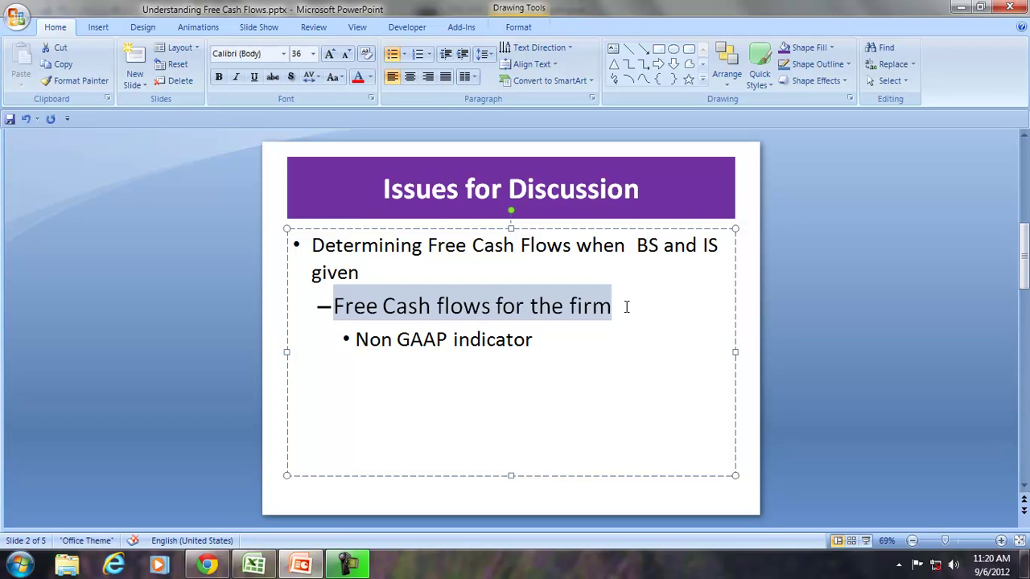
pyautogui.moveTo(357, 338); pyautogui.dragTo(561, 341)
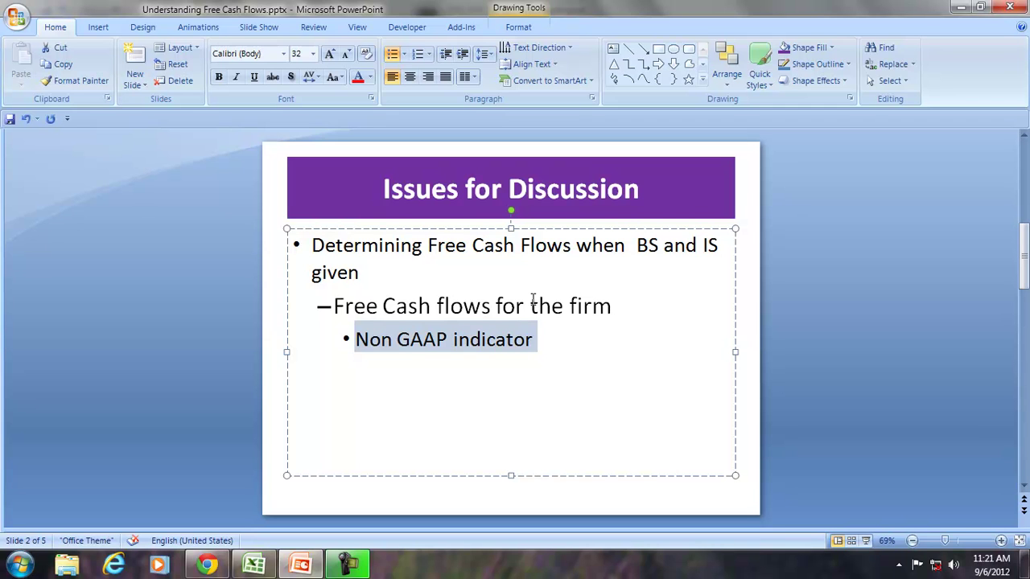
pyautogui.click(571, 347)
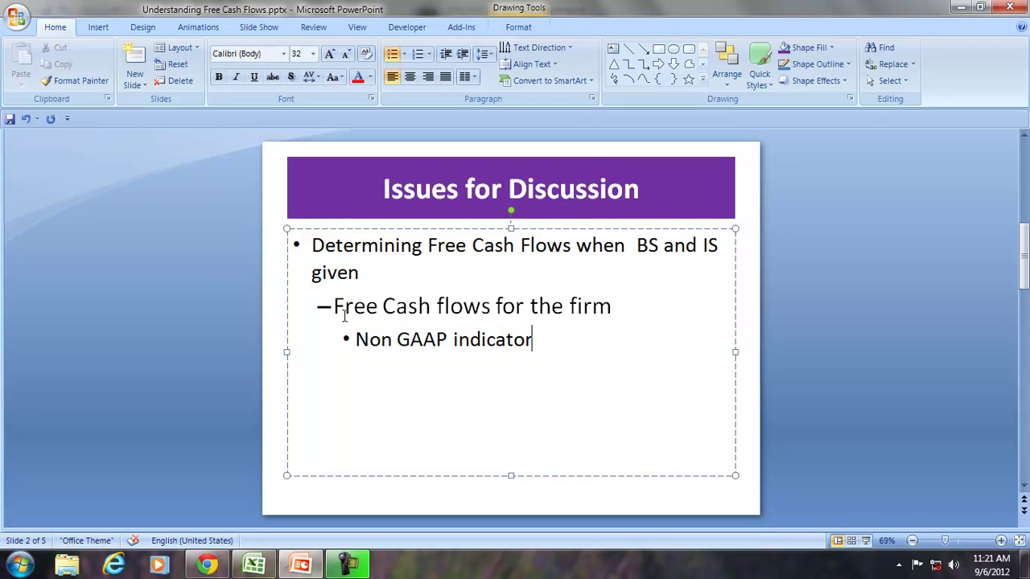
pyautogui.moveTo(333, 305); pyautogui.dragTo(483, 305)
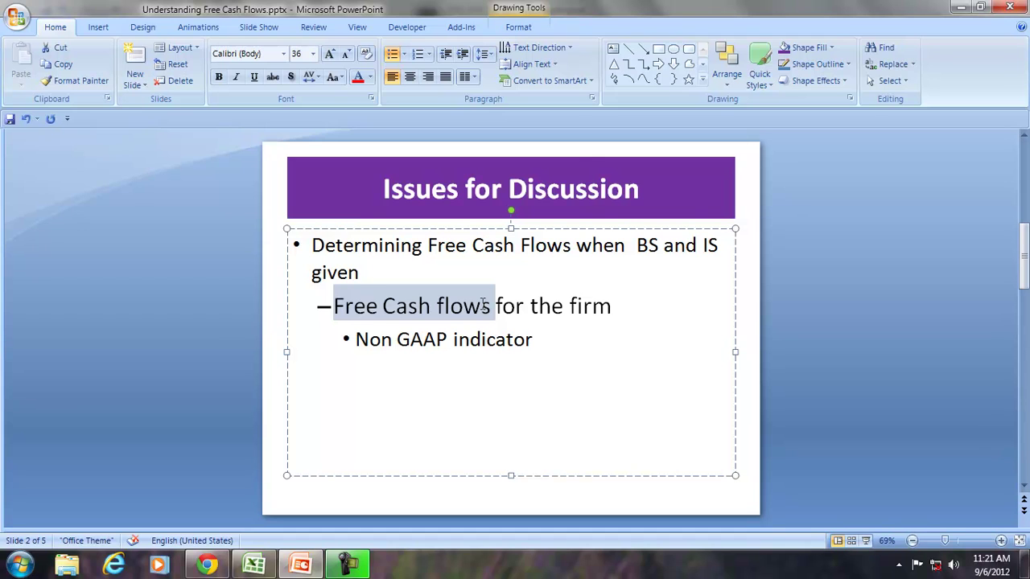
pyautogui.click(472, 340)
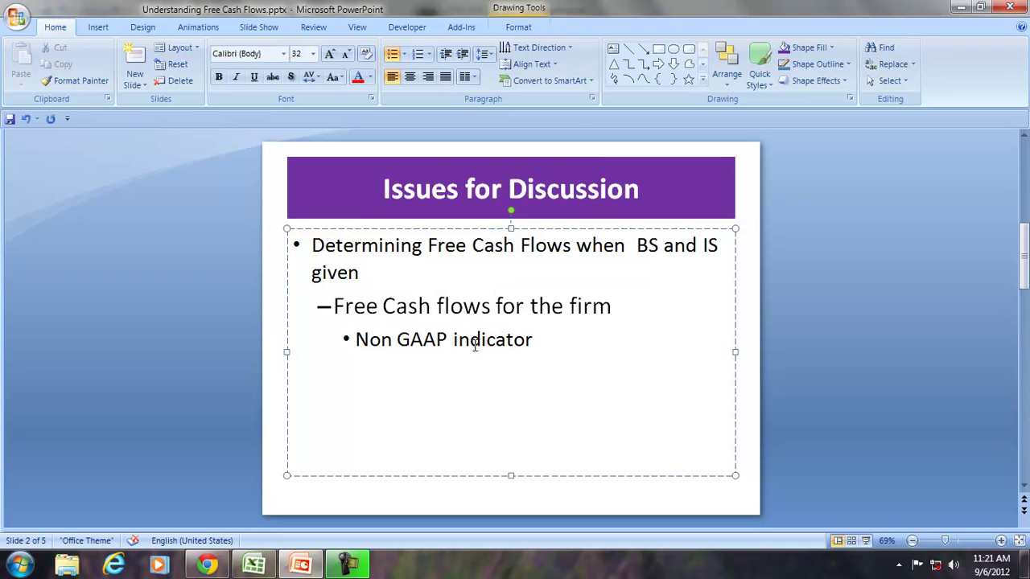
# Add an FCF point below the Non GAAP indicator line, with Valuation and Capital Budgeting as its sub-points
pyautogui.click(545, 341)
pyautogui.press('Return')
pyautogui.click(442, 56)
pyautogui.write('FCF')
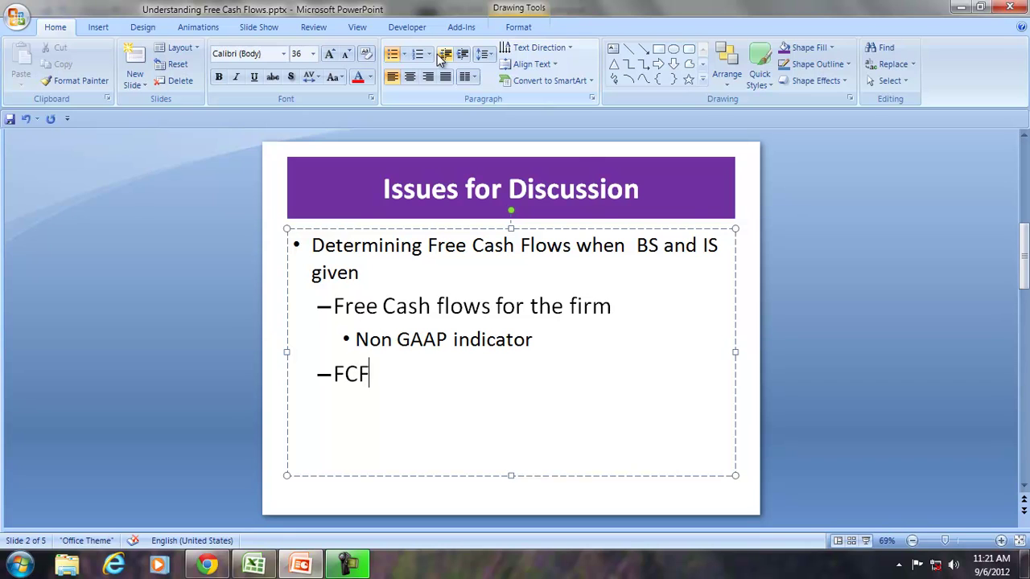
pyautogui.press('Return')
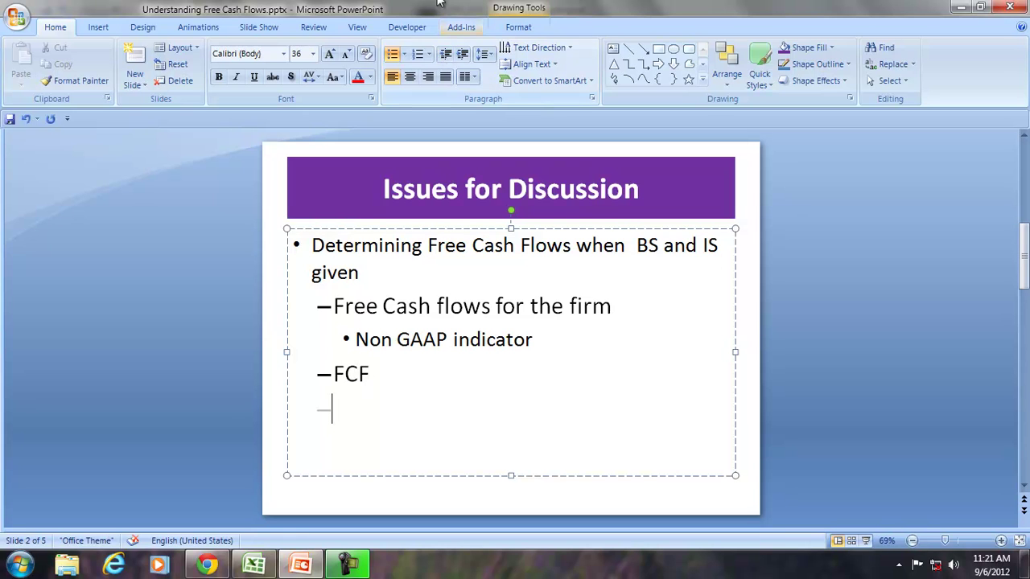
pyautogui.click(463, 54)
pyautogui.write('Valuation')
pyautogui.press('Return')
pyautogui.write('Capital Budgeting')
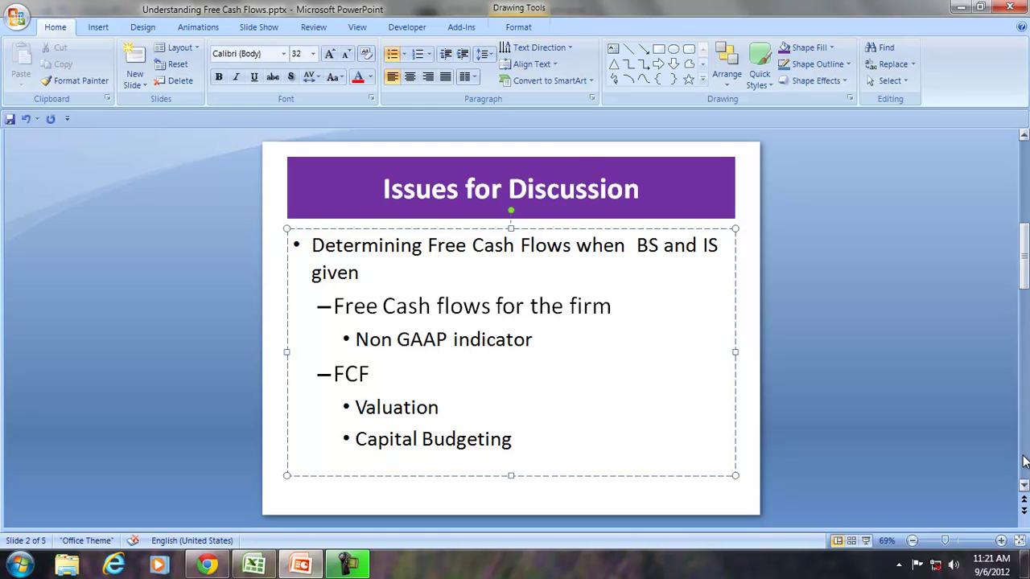
# Examine the heading and the Profit after Tax (PAT) line on the CFF for Firm slide
pyautogui.click(1023, 460)
pyautogui.moveTo(309, 243); pyautogui.dragTo(500, 246)
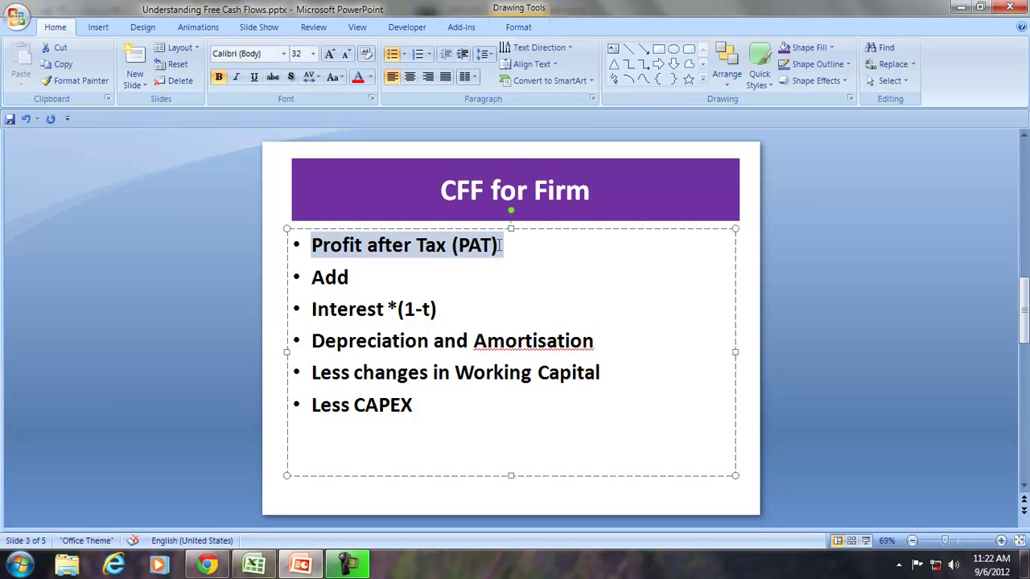
pyautogui.moveTo(439, 190); pyautogui.dragTo(533, 217)
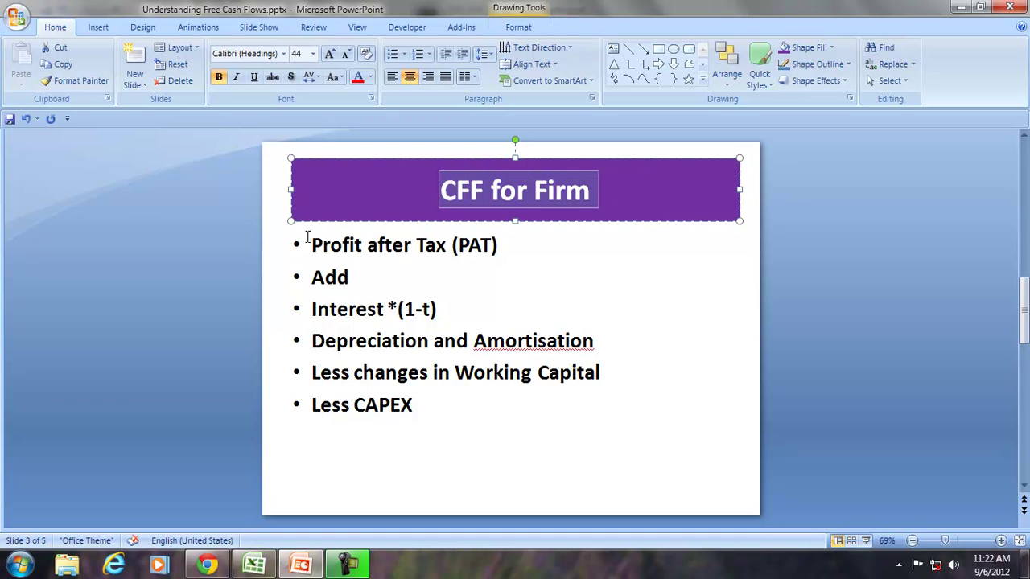
pyautogui.moveTo(312, 245); pyautogui.dragTo(515, 246)
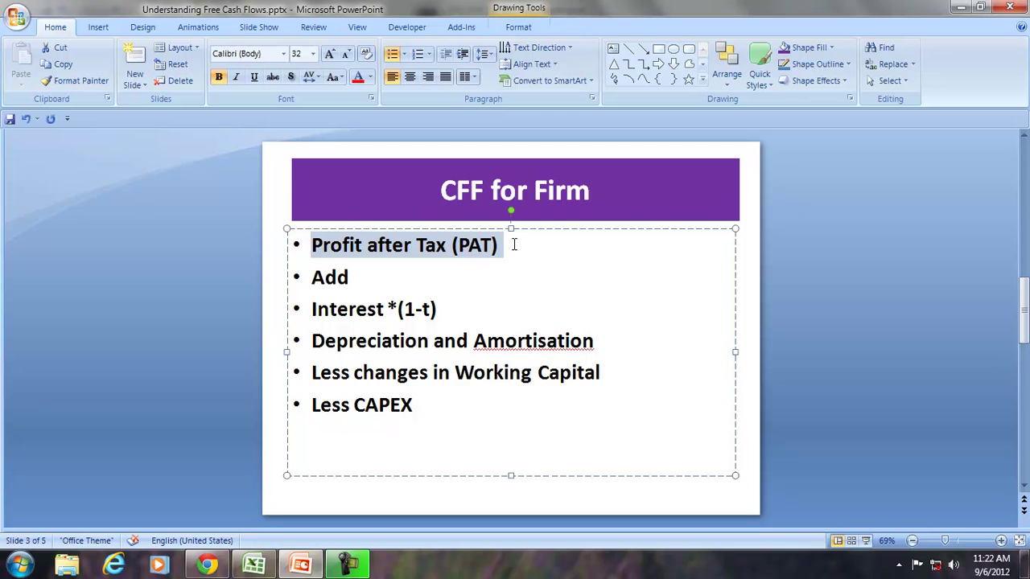
# Switch to the CFO_FCF_FD.xlsx workbook in Excel and examine the balance sheet, income statement, PAT and CFO figures
pyautogui.click(254, 564)
pyautogui.moveTo(192, 176); pyautogui.dragTo(219, 362)
pyautogui.moveTo(468, 175); pyautogui.dragTo(486, 371)
pyautogui.click(519, 374)
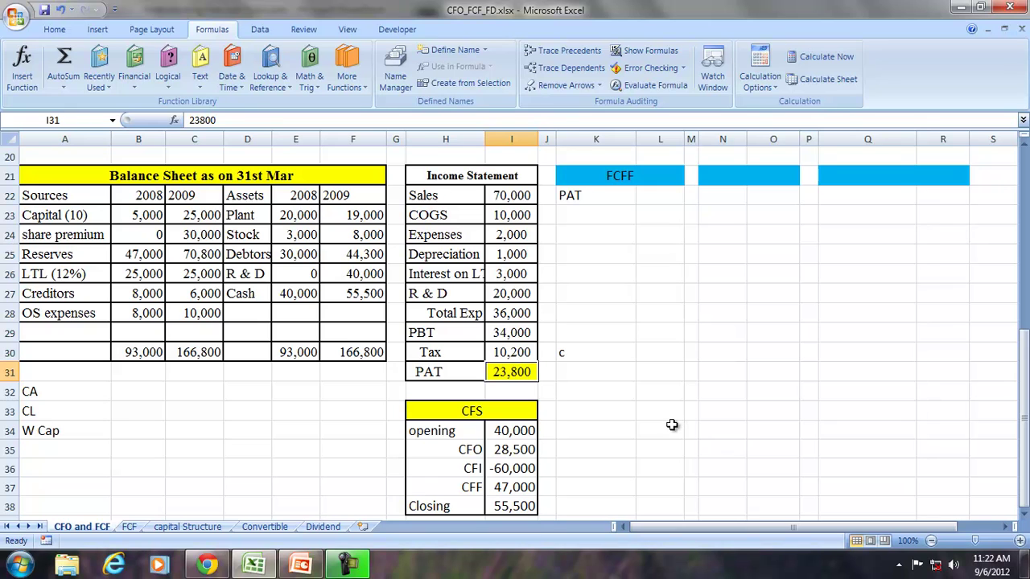
pyautogui.click(517, 453)
pyautogui.click(511, 372)
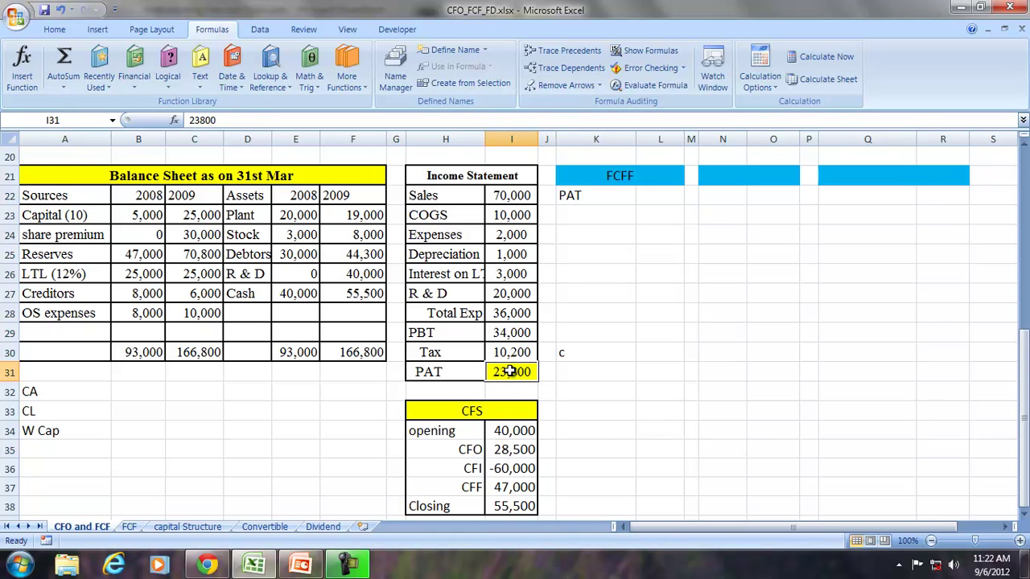
pyautogui.click(507, 453)
# Link the PAT value in cell L22 under FCFF to the income statement's PAT in I31
pyautogui.click(657, 199)
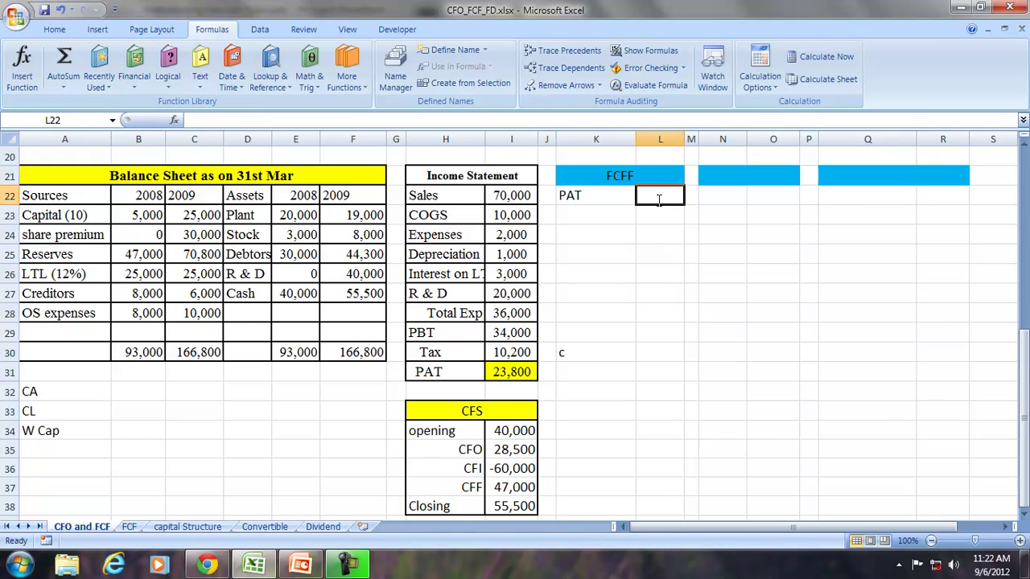
pyautogui.write('=')
pyautogui.click(498, 370)
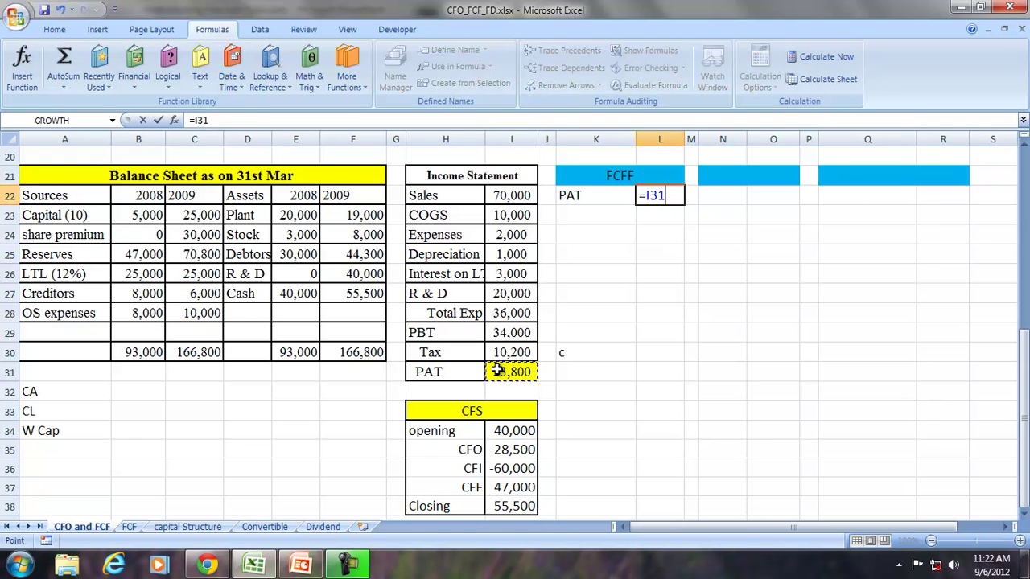
pyautogui.press('Return')
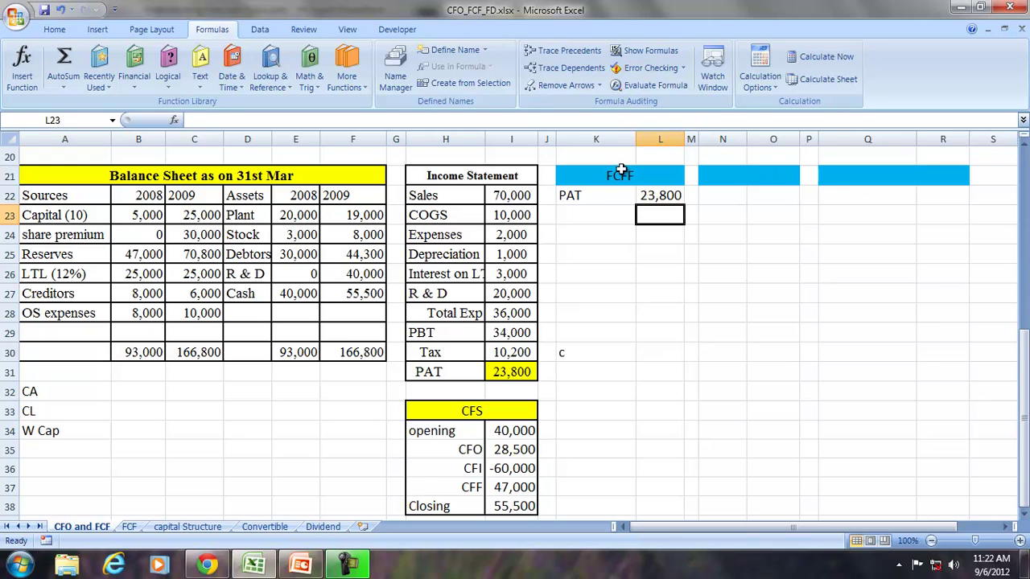
# Review the FCFF heading and PAT row, and the interest, depreciation, working capital and CAPEX lines on the CFF for Firm slide in PowerPoint
pyautogui.click(621, 171)
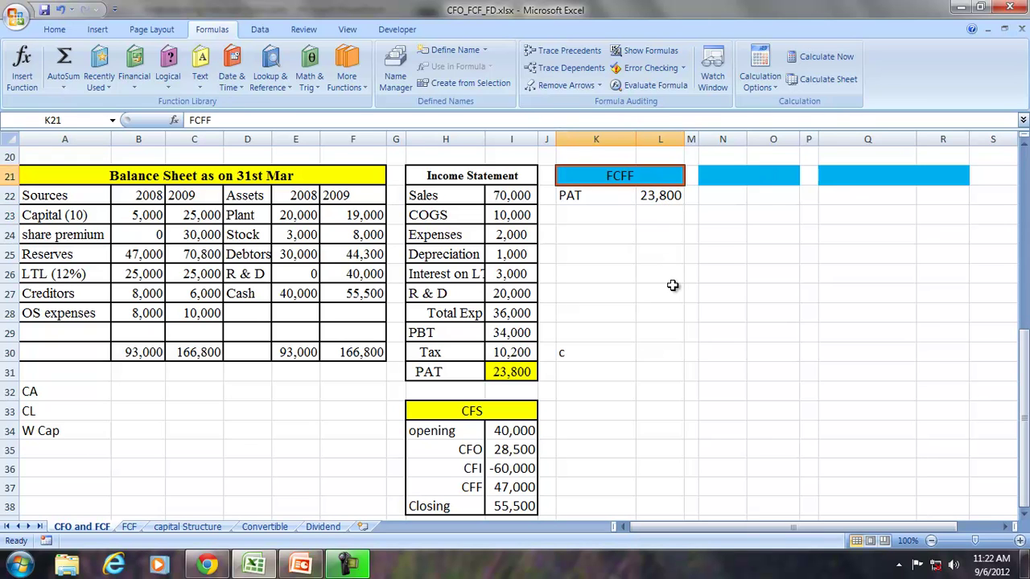
pyautogui.click(584, 198)
pyautogui.click(609, 177)
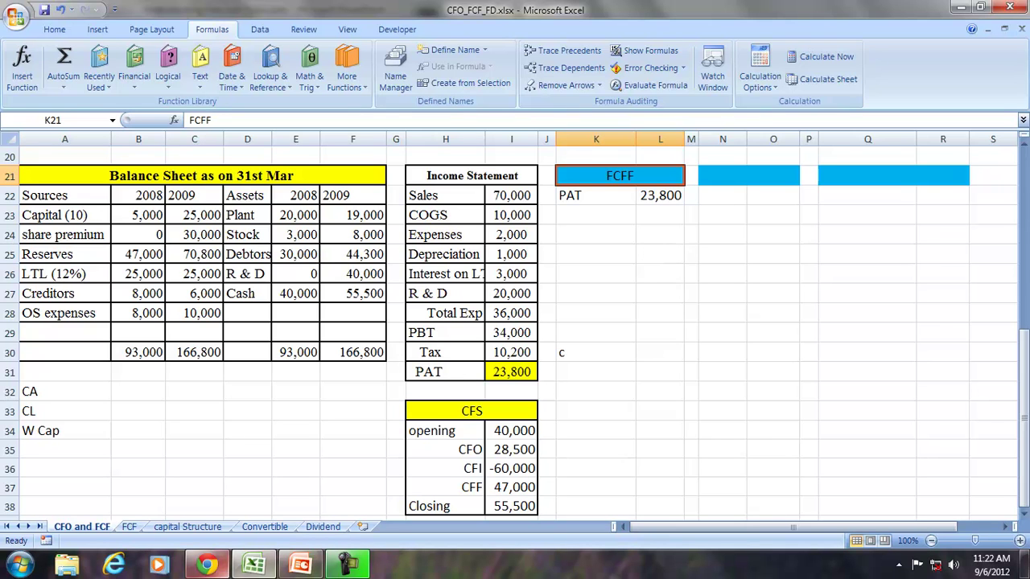
pyautogui.click(299, 566)
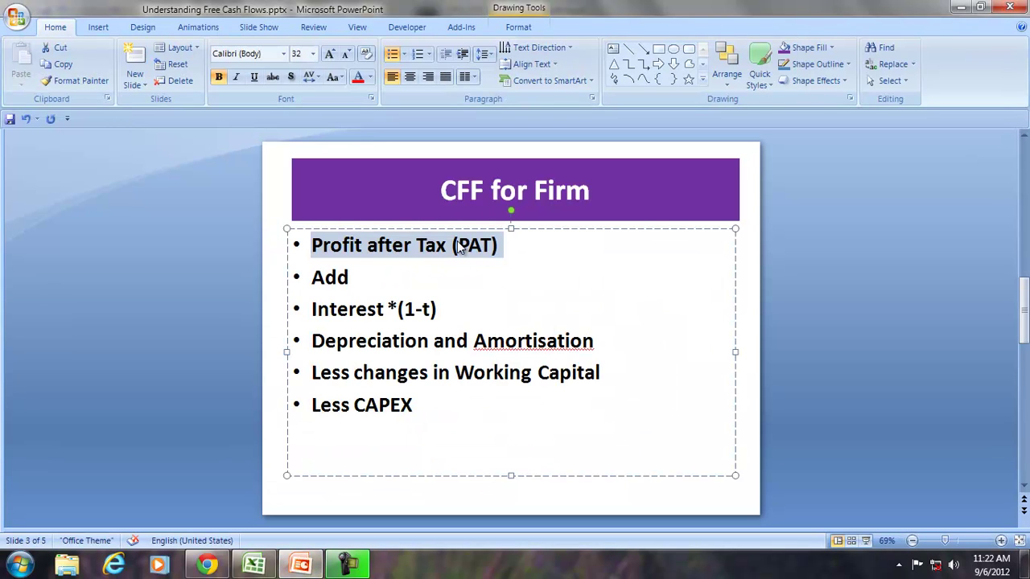
pyautogui.click(368, 312)
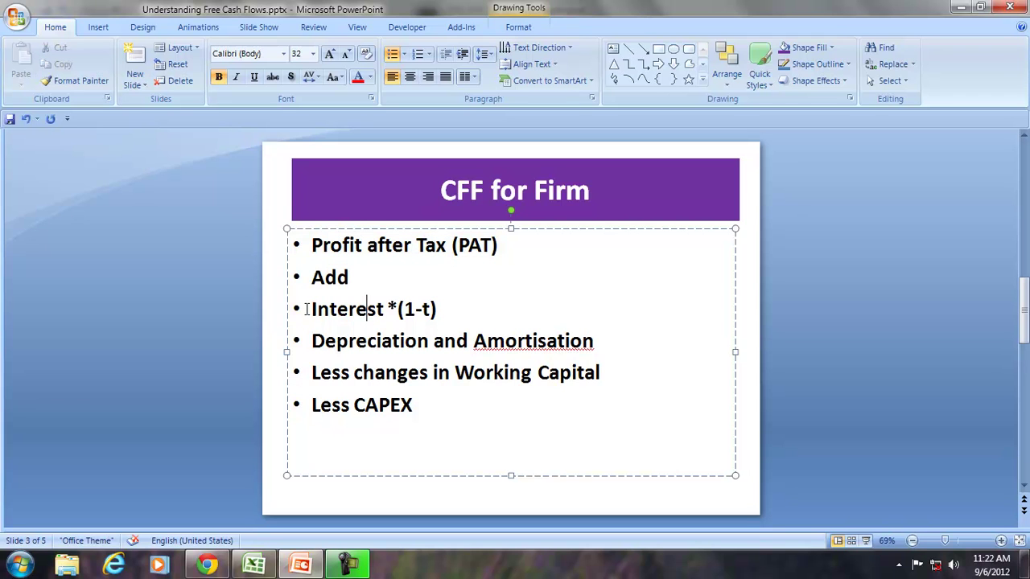
pyautogui.moveTo(307, 309); pyautogui.dragTo(469, 316)
pyautogui.moveTo(311, 341); pyautogui.dragTo(616, 341)
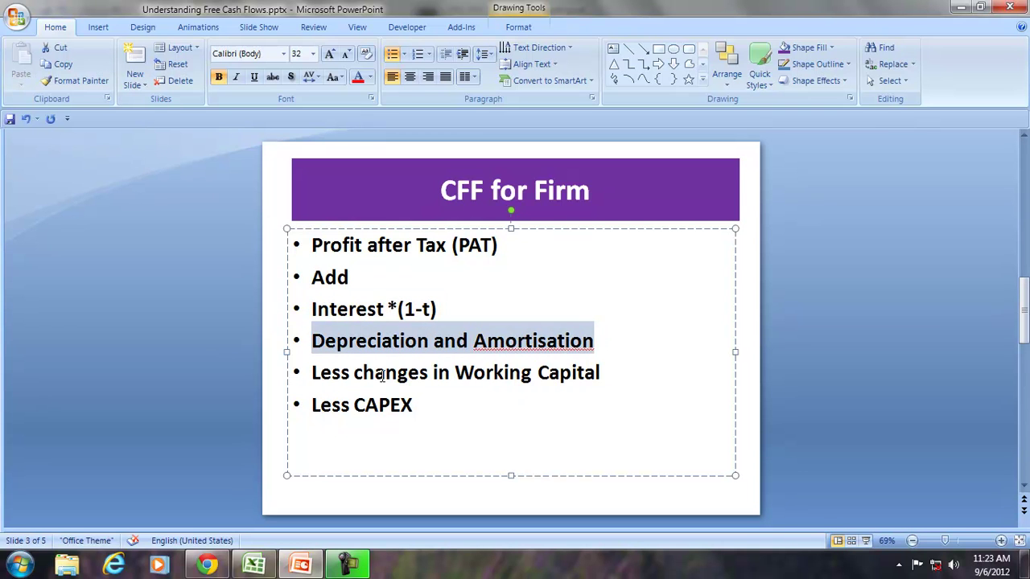
pyautogui.moveTo(355, 374); pyautogui.dragTo(624, 382)
pyautogui.click(458, 410)
pyautogui.moveTo(352, 405); pyautogui.dragTo(420, 402)
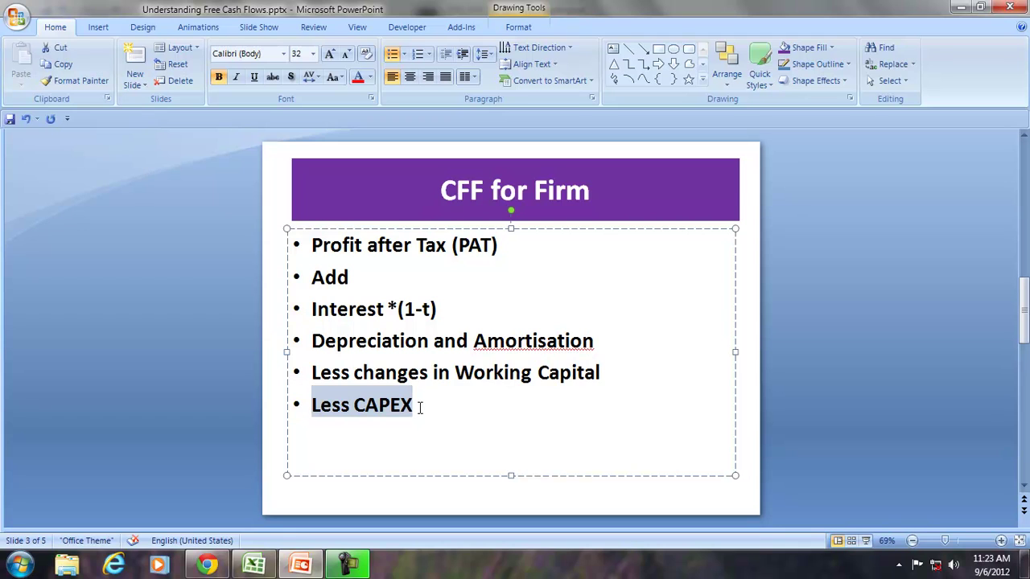
pyautogui.click(419, 408)
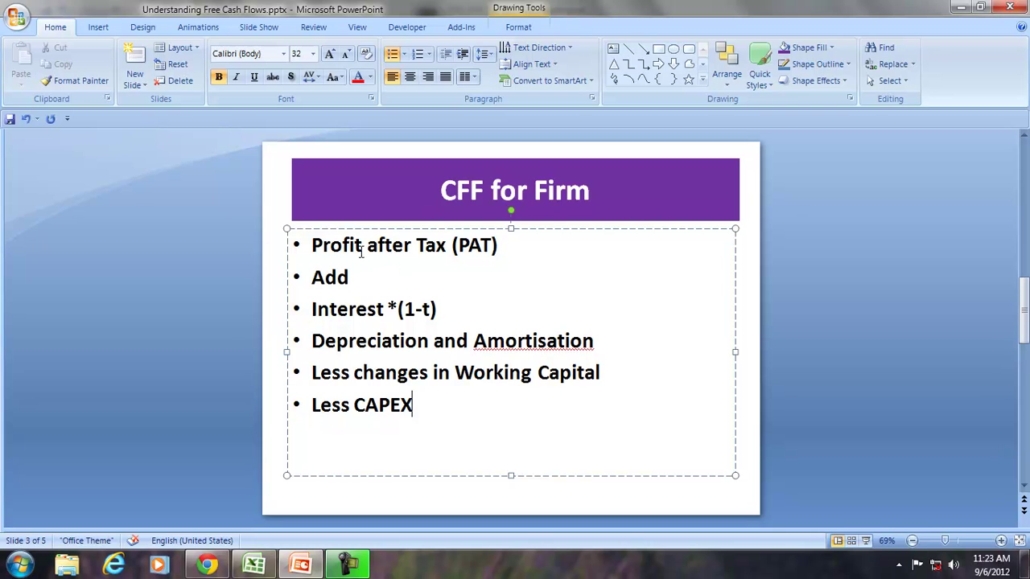
# Switch back to the Excel workbook and enter the label Int (1-t) in cell K23 below PAT
pyautogui.click(255, 566)
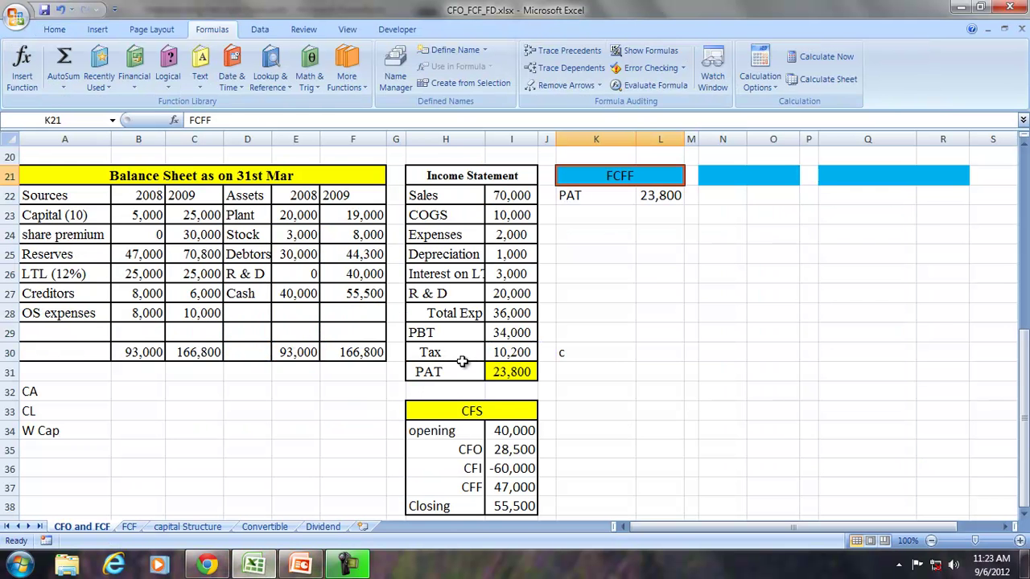
pyautogui.click(666, 197)
pyautogui.click(600, 215)
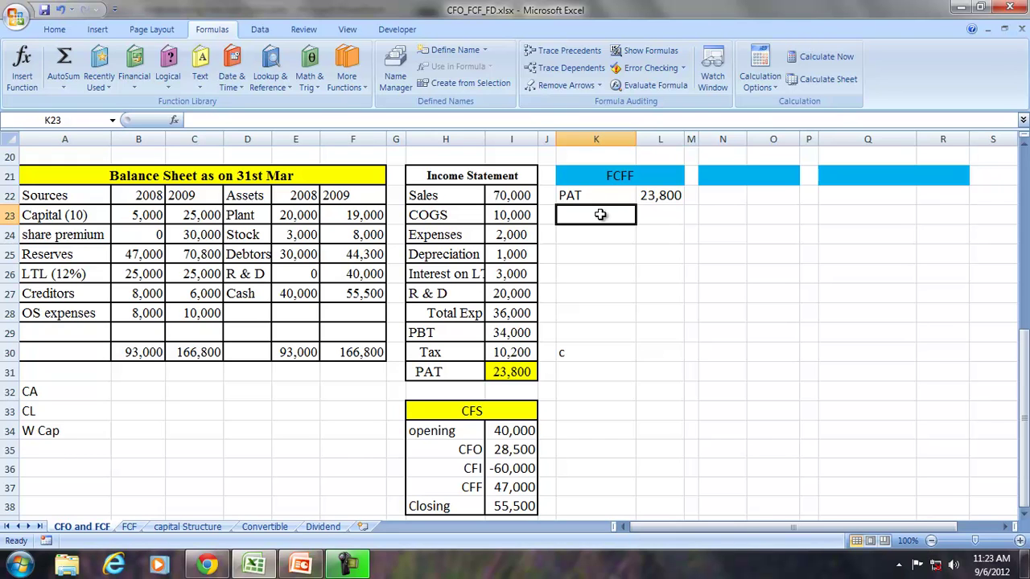
pyautogui.write('Interes')
pyautogui.press('BackSpace')
pyautogui.press('BackSpace')
pyautogui.press('BackSpace')
pyautogui.press('BackSpace')
pyautogui.write('(')
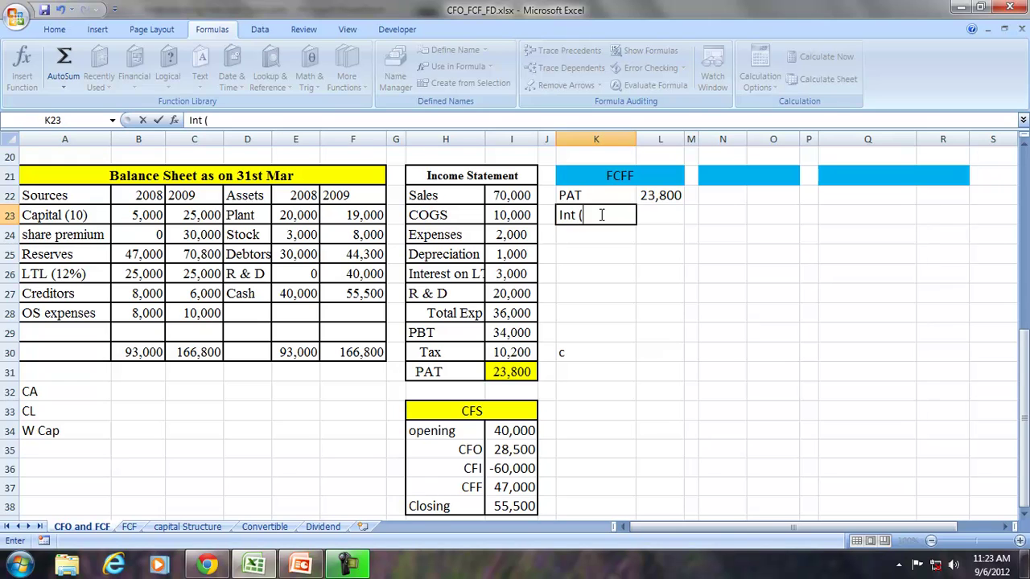
pyautogui.write('1-t)')
# Calculate the after-tax interest in cell L23 as the income statement interest in I26 multiplied by .70
pyautogui.press('Tab')
pyautogui.write('=')
pyautogui.click(511, 274)
pyautogui.write('.70')
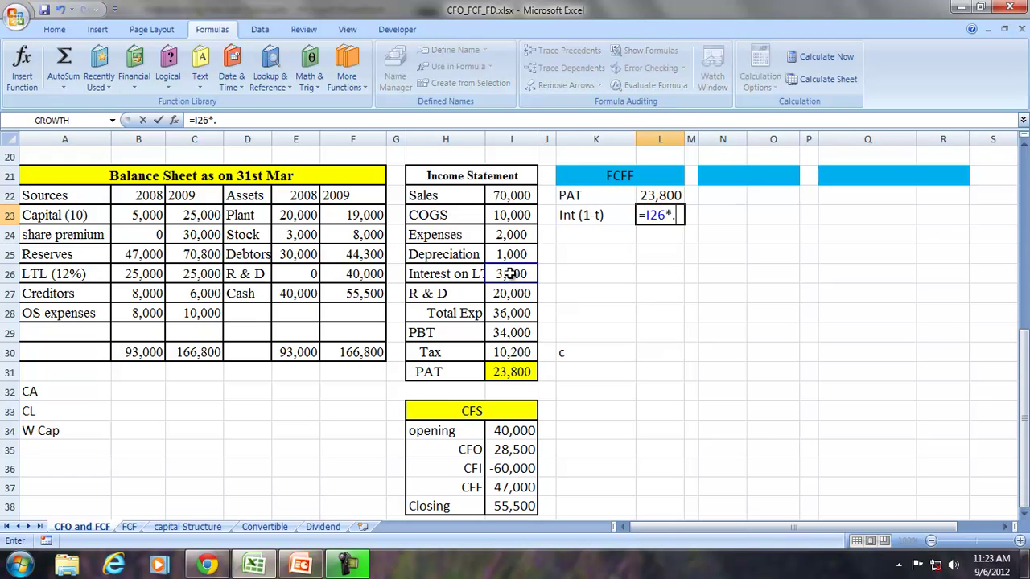
pyautogui.press('Return')
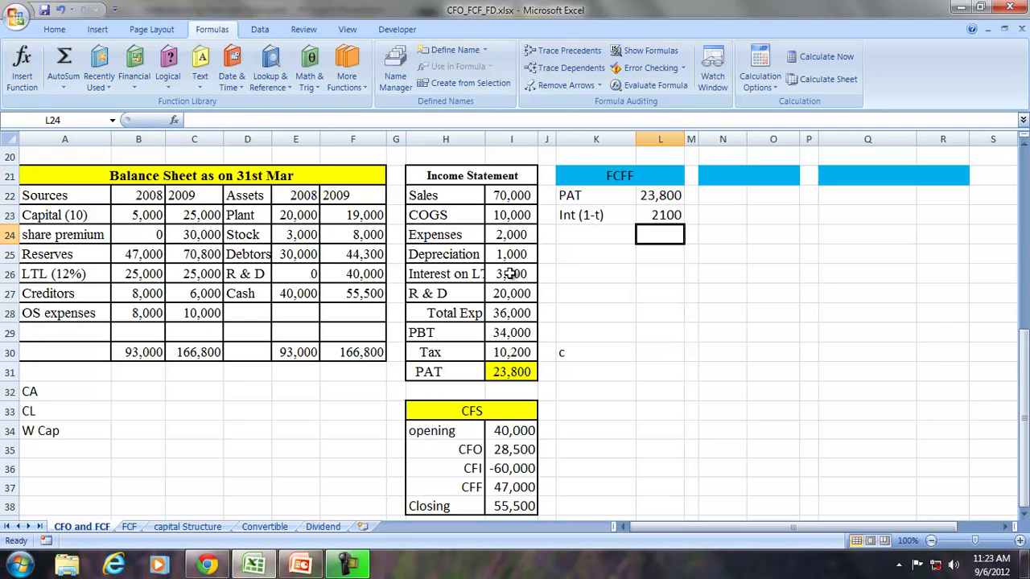
# Add a Dep row in K24 and link L24 to the depreciation in I25 of the income statement
pyautogui.press('Left')
pyautogui.write('Dep')
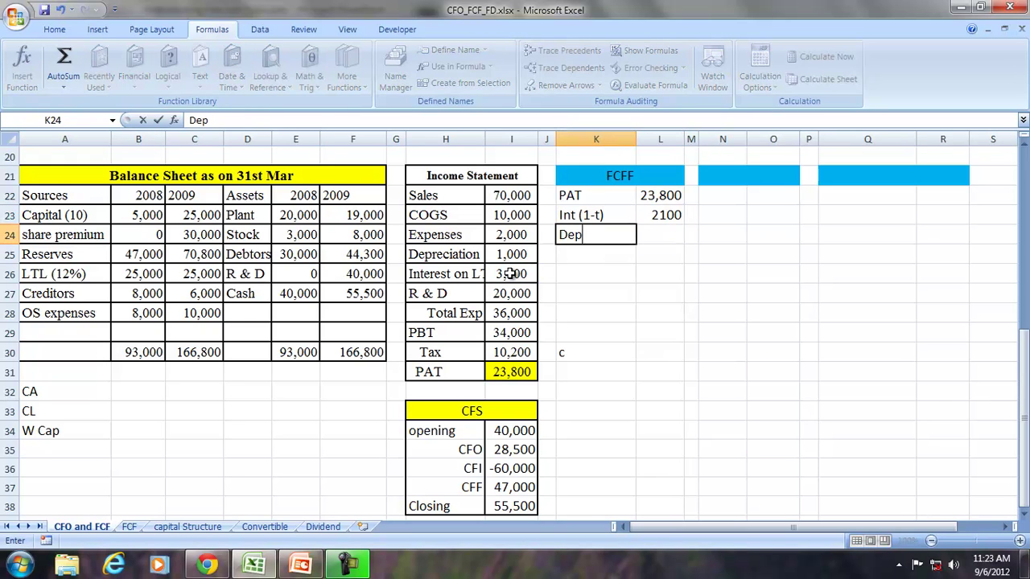
pyautogui.press('Tab')
pyautogui.write('=')
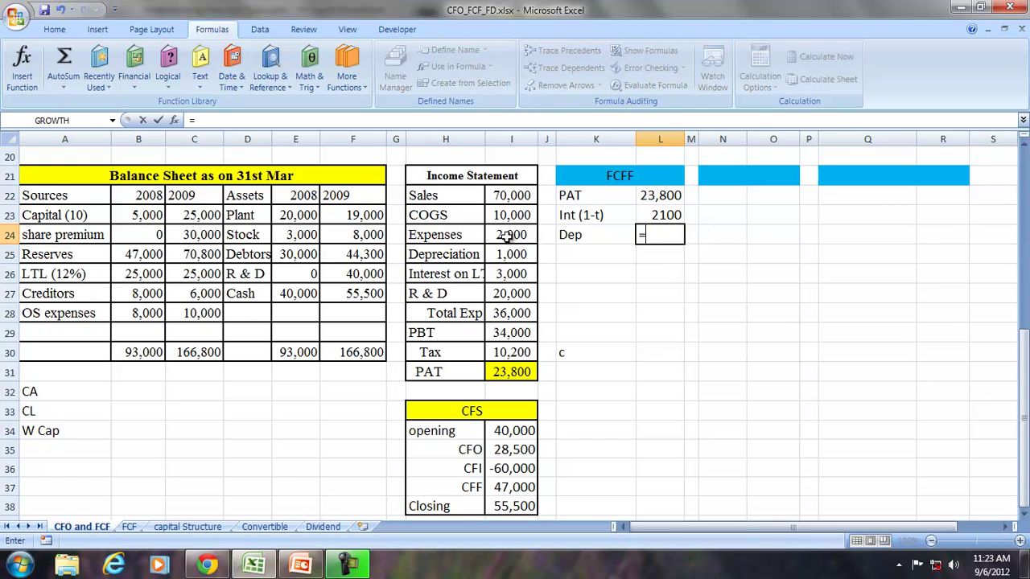
pyautogui.click(501, 254)
pyautogui.press('Return')
pyautogui.press('Left')
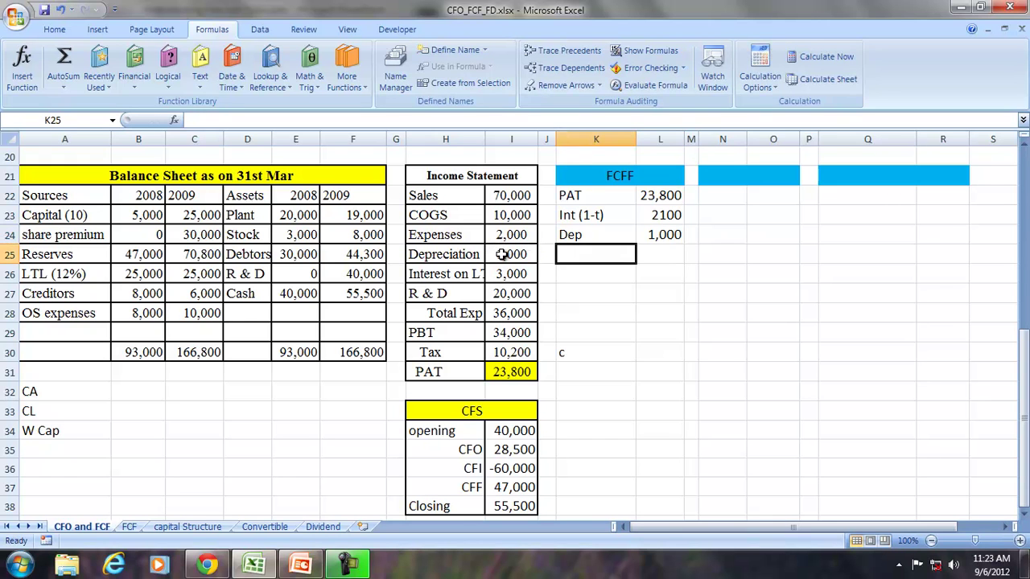
pyautogui.write('A')
pyautogui.press('BackSpace')
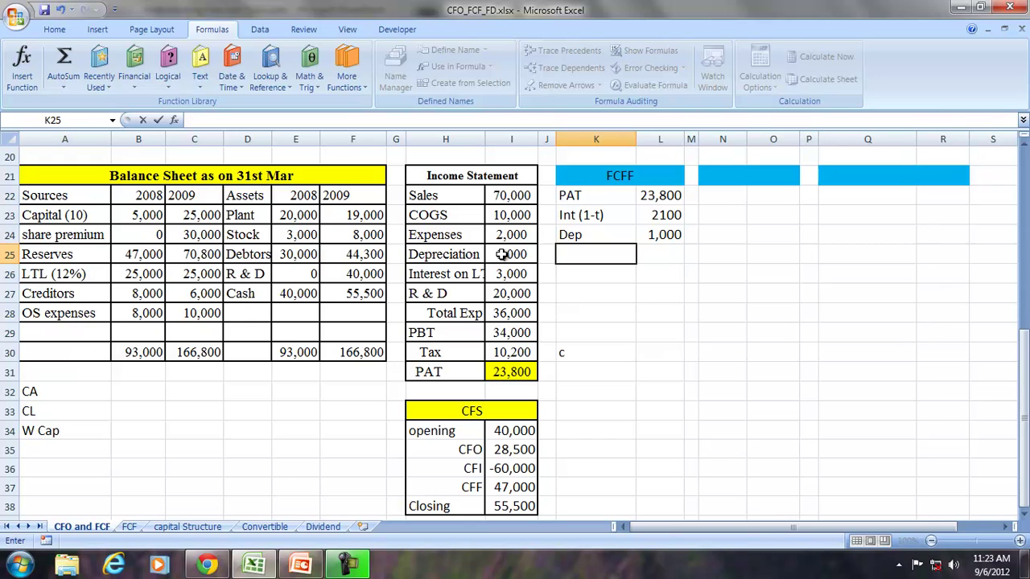
# Add an R&D row in K25 and link L25 to the income statement's R & D amount in I27
pyautogui.write('R&D')
pyautogui.press('Tab')
pyautogui.write('=')
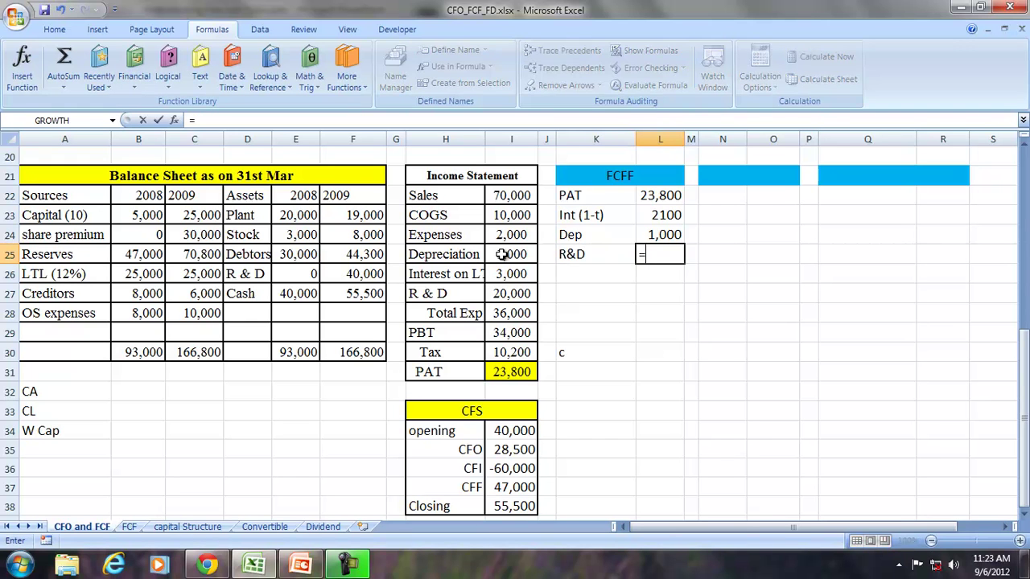
pyautogui.moveTo(509, 292); pyautogui.dragTo(506, 306)
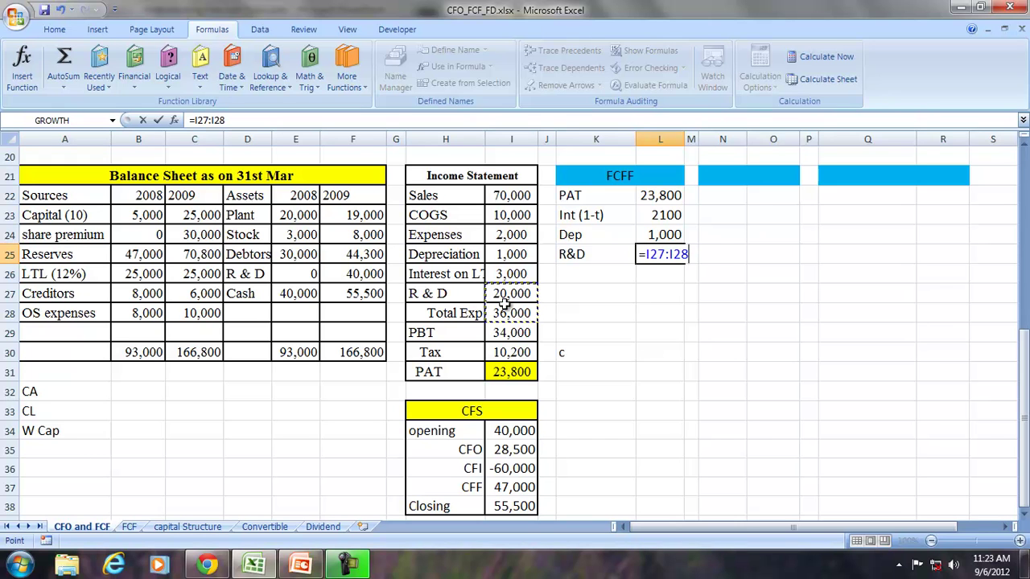
pyautogui.press('BackSpace')
pyautogui.press('BackSpace')
pyautogui.press('BackSpace')
pyautogui.press('BackSpace')
pyautogui.press('Return')
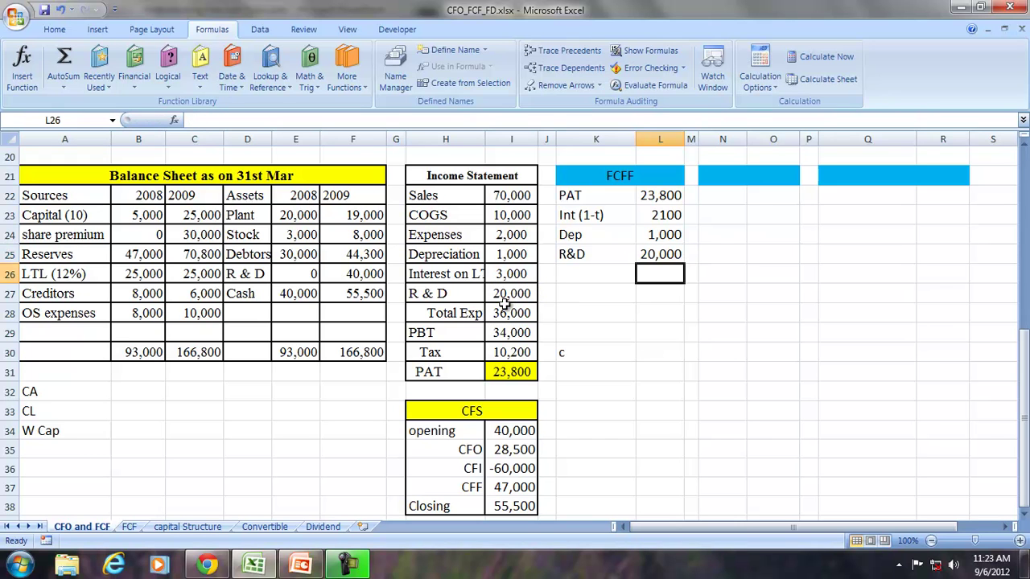
# Enter the label Change in WC in cell K26 below R&D
pyautogui.press('Left')
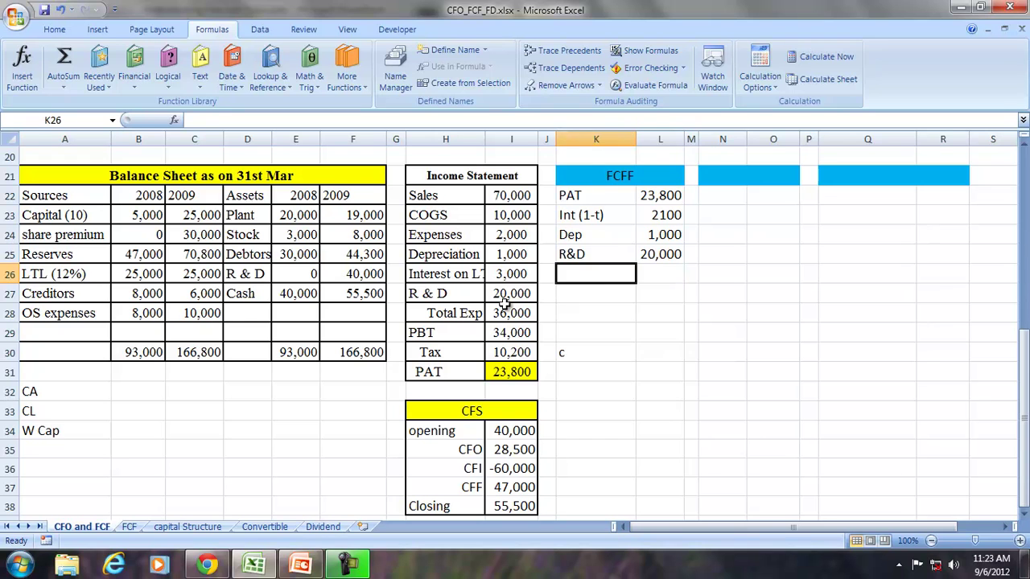
pyautogui.write('W')
pyautogui.press('BackSpace')
pyautogui.write('Cah')
pyautogui.press('BackSpace')
pyautogui.press('BackSpace')
pyautogui.write('hange in WC')
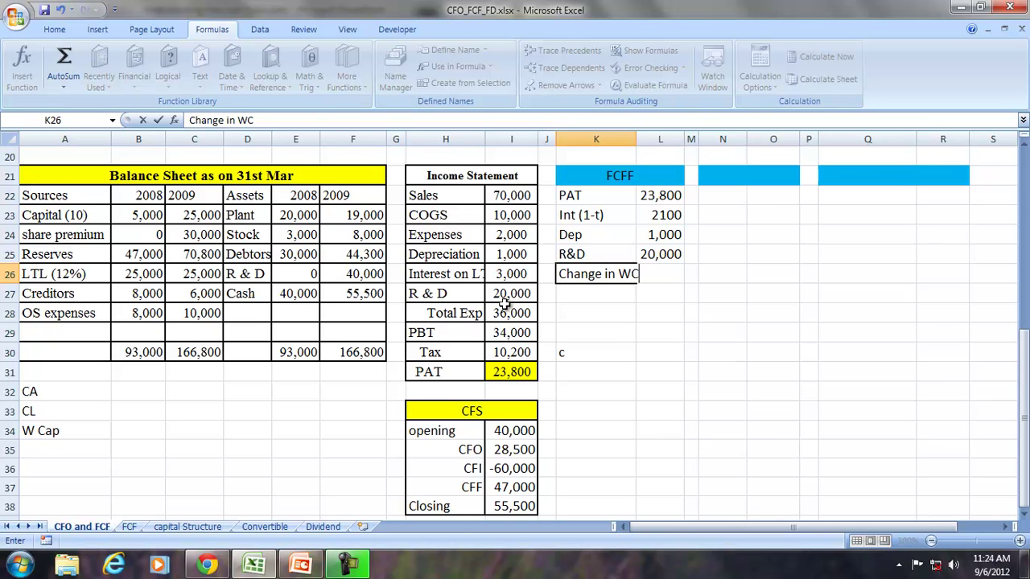
# Calculate 2008 current assets in B32 as stock plus debtors (E24+E25), and copy the formula to C32 for 2009
pyautogui.click(127, 396)
pyautogui.write('=')
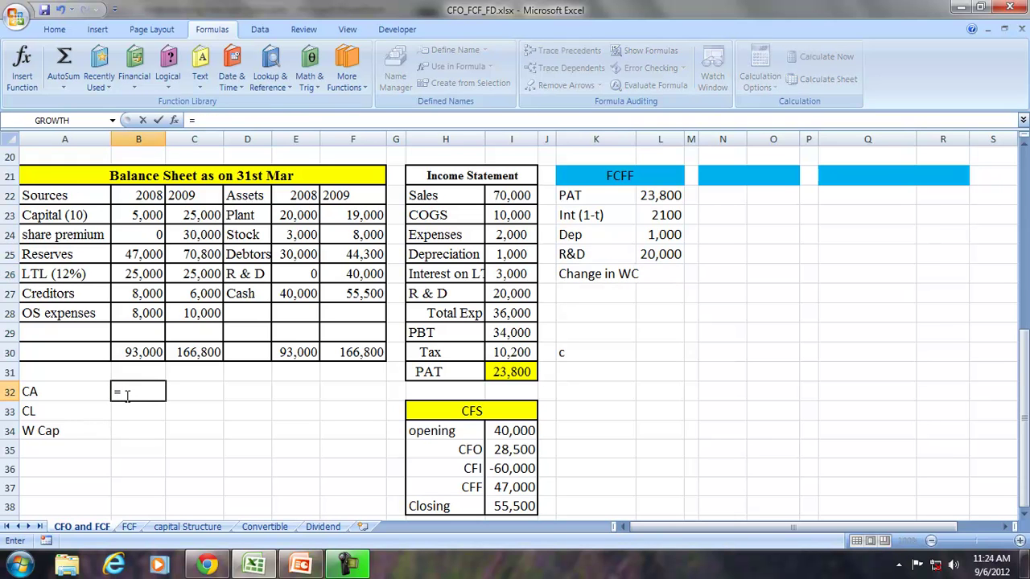
pyautogui.click(300, 231)
pyautogui.write('+')
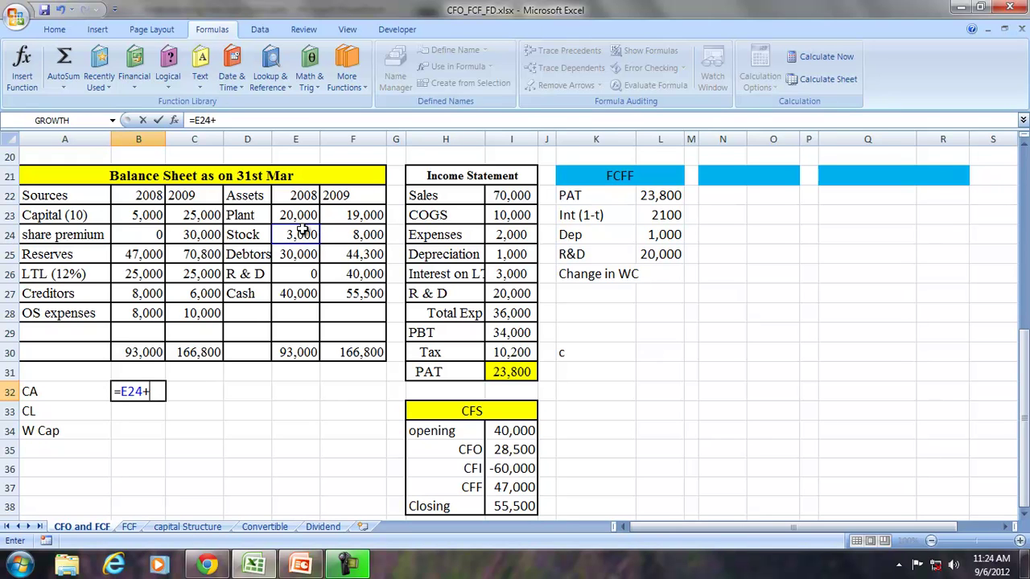
pyautogui.click(278, 255)
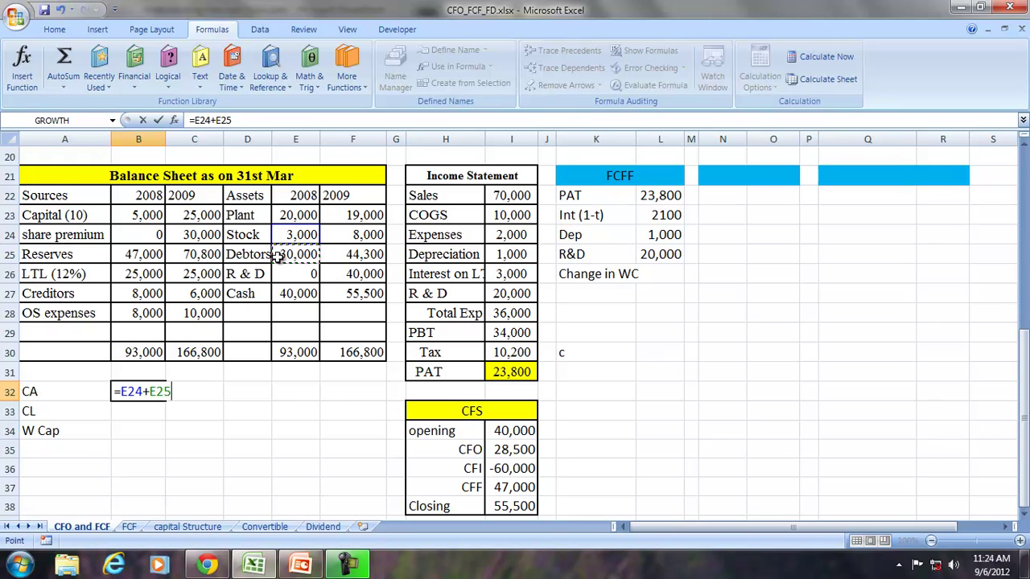
pyautogui.press('Return')
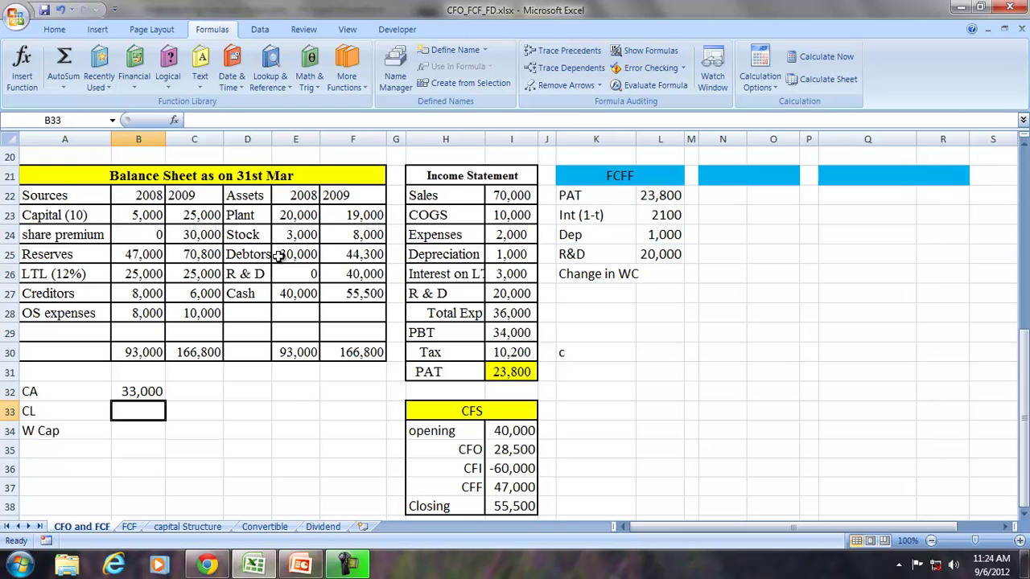
pyautogui.press('Up')
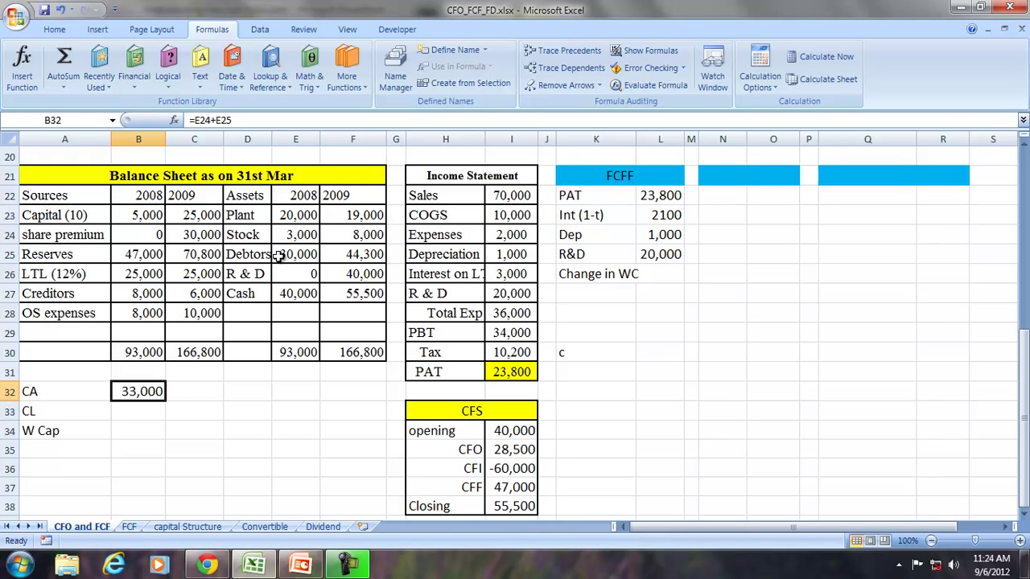
pyautogui.hotkey('ctrl', 'c')
pyautogui.press('Right')
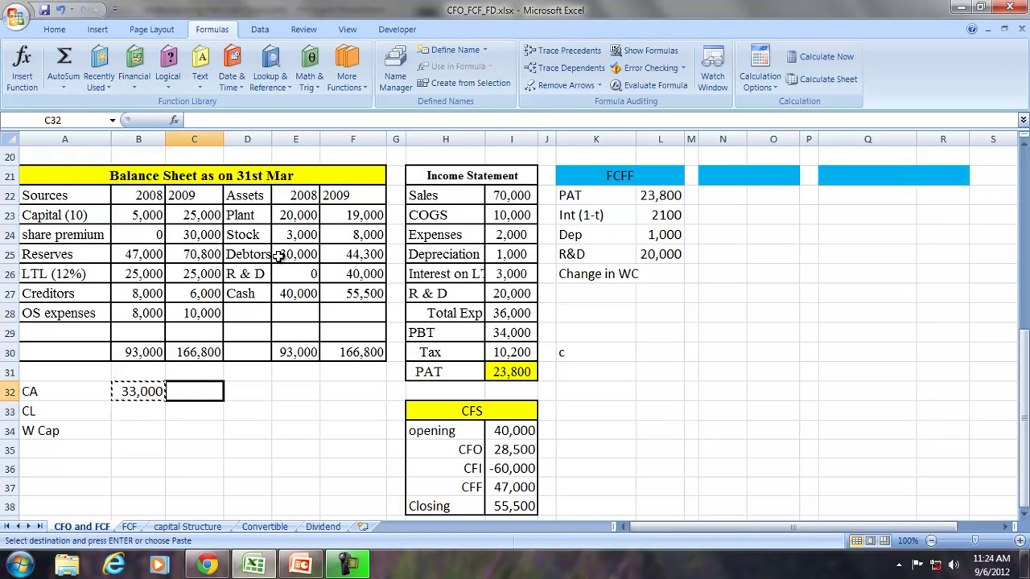
pyautogui.hotkey('ctrl', 'v')
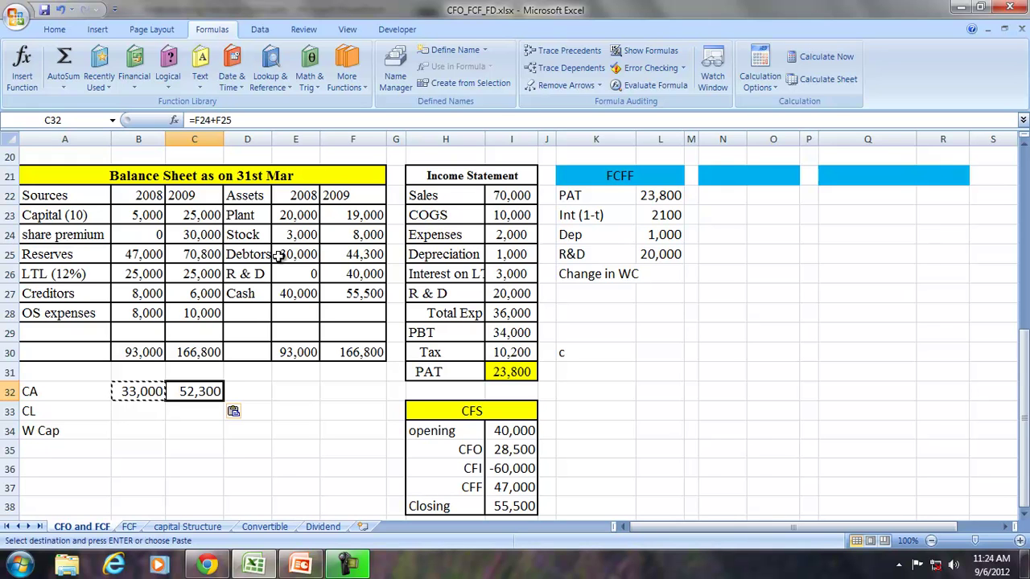
# Calculate 2008 current liabilities in B33 as creditors plus OS expenses (B27+B28), and copy the formula to C33 for 2009
pyautogui.press('Down')
pyautogui.press('Left')
pyautogui.write('=')
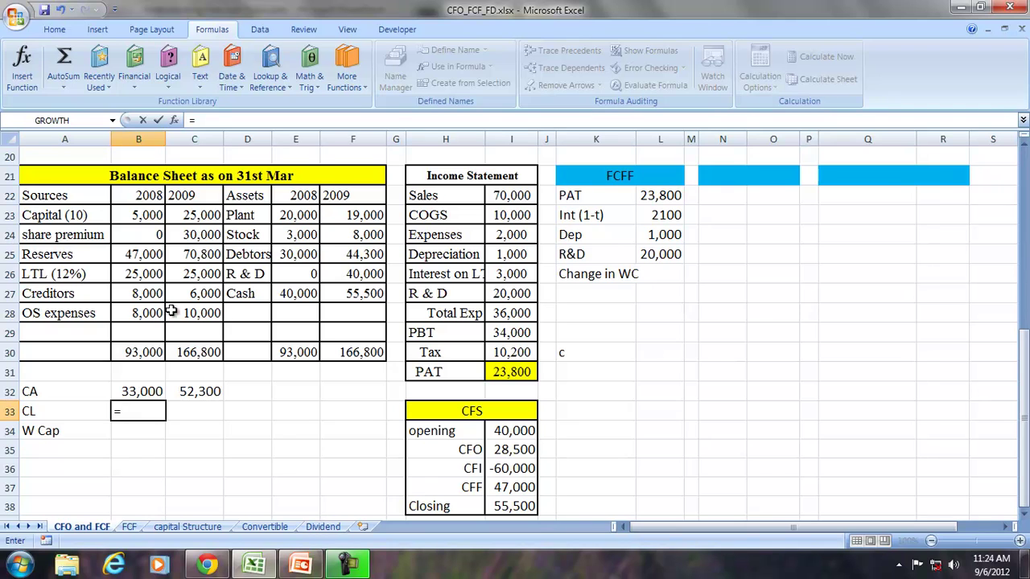
pyautogui.click(128, 294)
pyautogui.write('+')
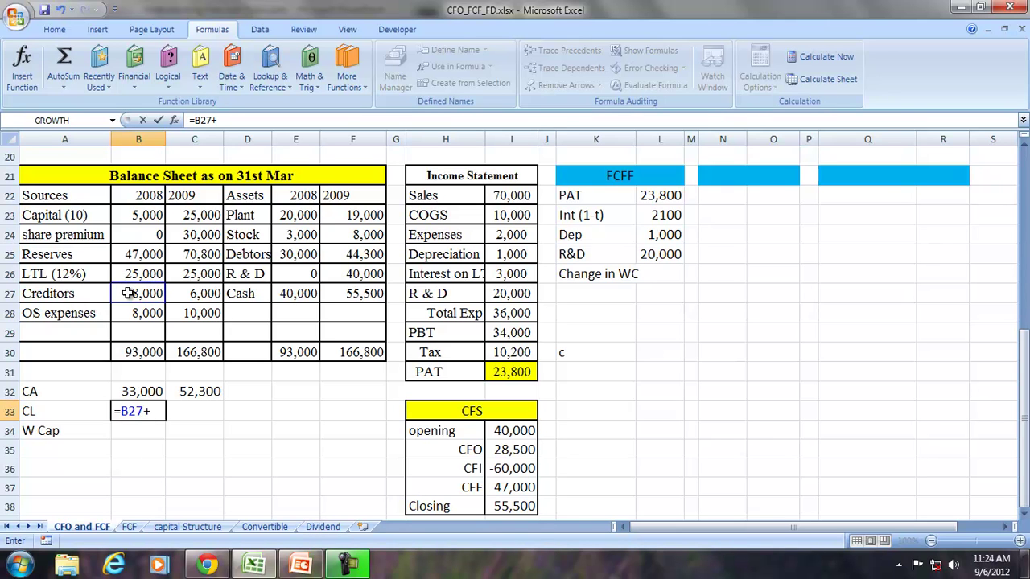
pyautogui.click(139, 313)
pyautogui.press('Return')
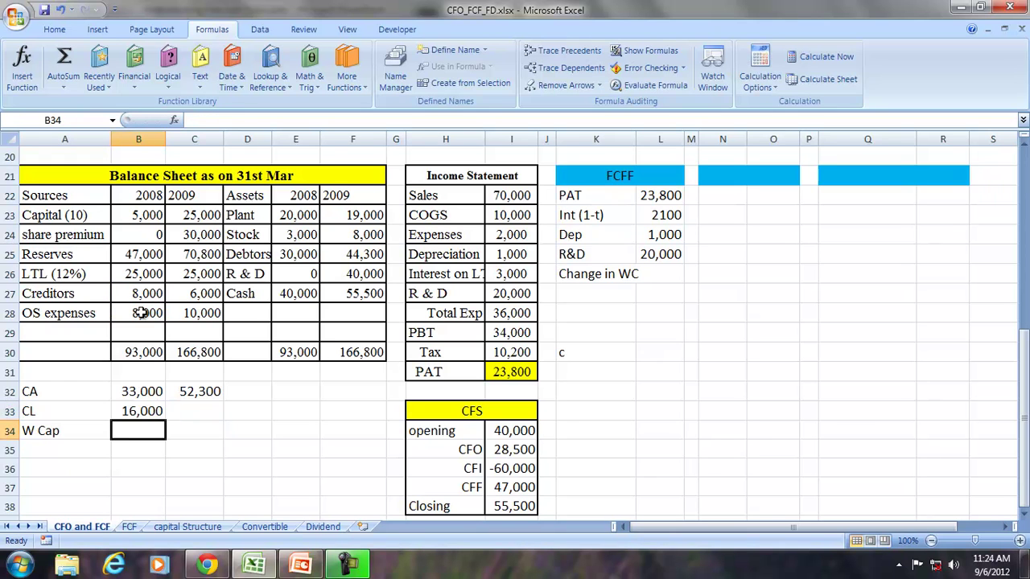
pyautogui.press('Up')
pyautogui.hotkey('ctrl', 'c')
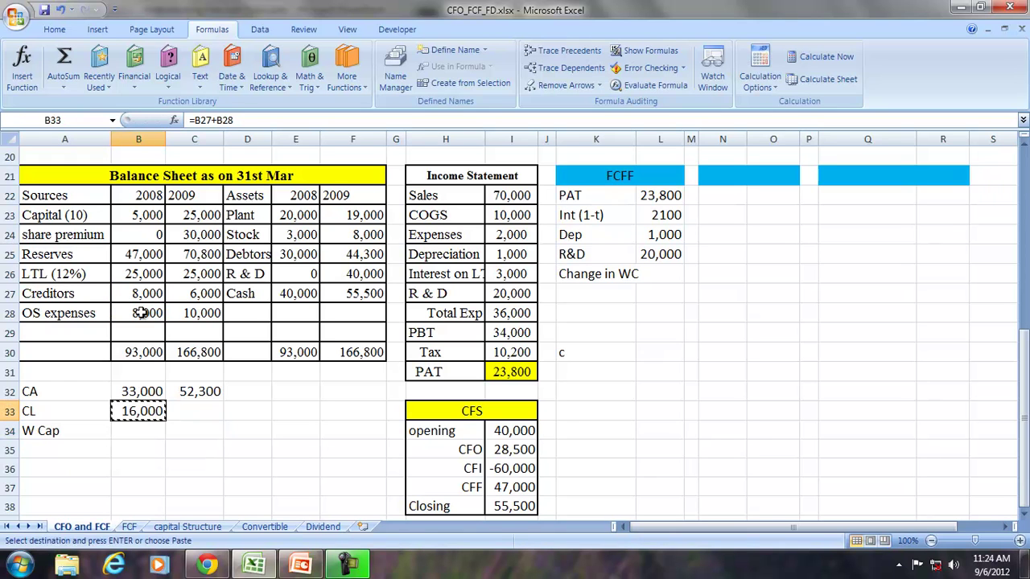
pyautogui.press('Right')
pyautogui.hotkey('ctrl', 'v')
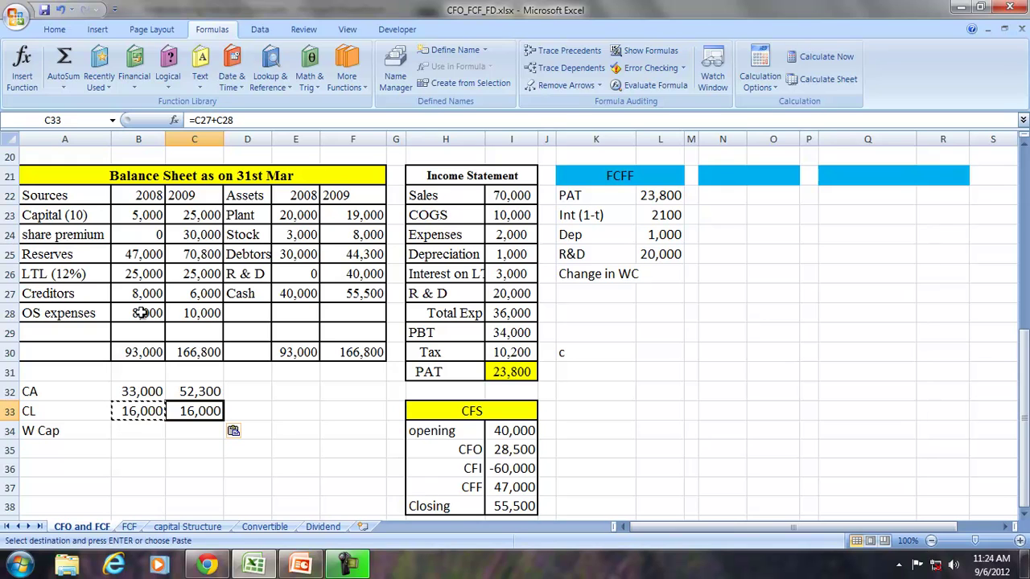
# Calculate 2008 working capital in B34 as current assets minus current liabilities (B32-B33), and copy the formula to C34
pyautogui.click(122, 428)
pyautogui.write('=')
pyautogui.press('Up')
pyautogui.press('Up')
pyautogui.write('-')
pyautogui.press('Up')
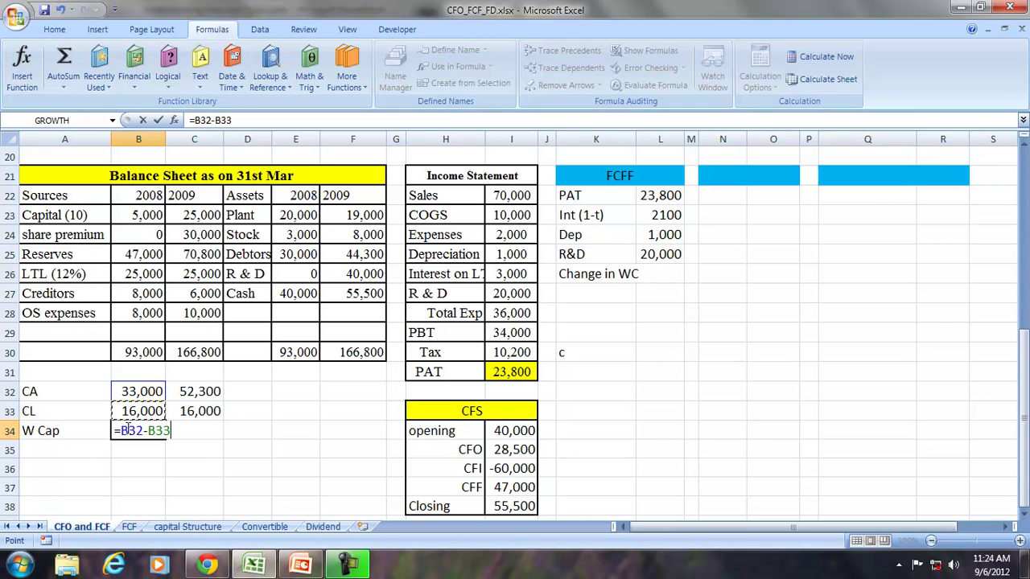
pyautogui.press('Return')
pyautogui.click(126, 430)
pyautogui.hotkey('ctrl', 'c')
pyautogui.press('Right')
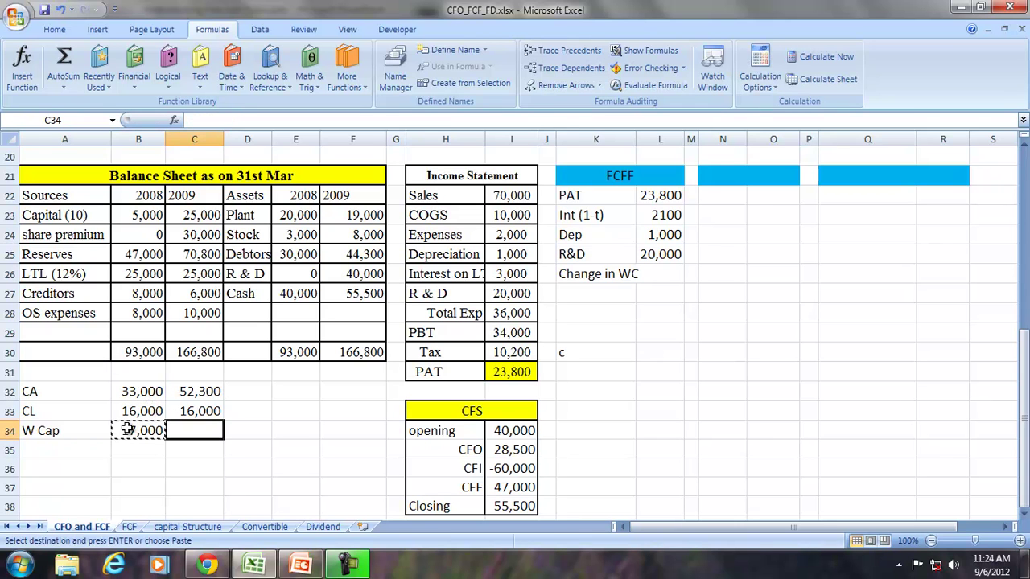
pyautogui.hotkey('ctrl', 'v')
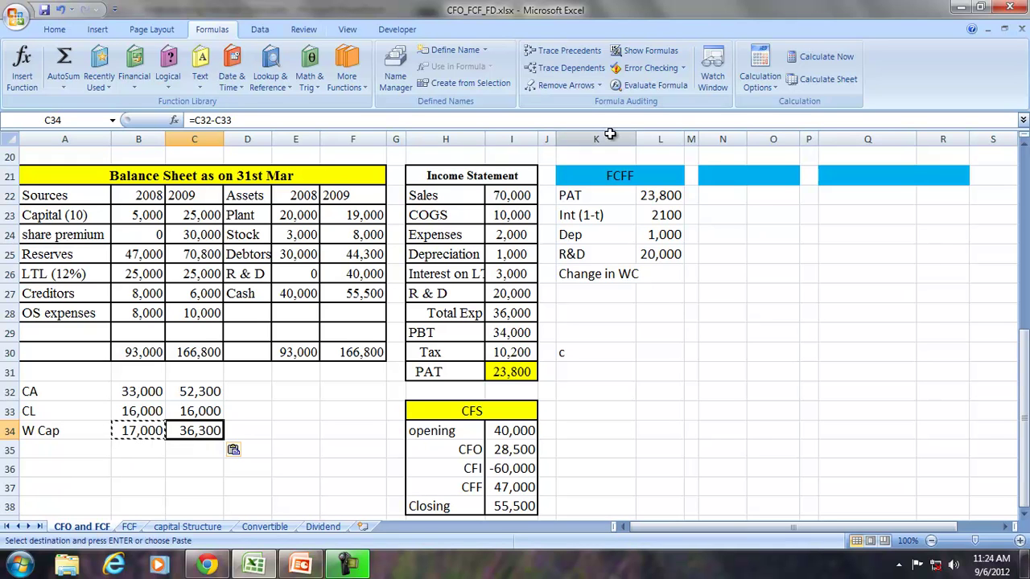
# Calculate the change in working capital in L26 as B34-C34, and enter the label Capex in K27
pyautogui.click(662, 274)
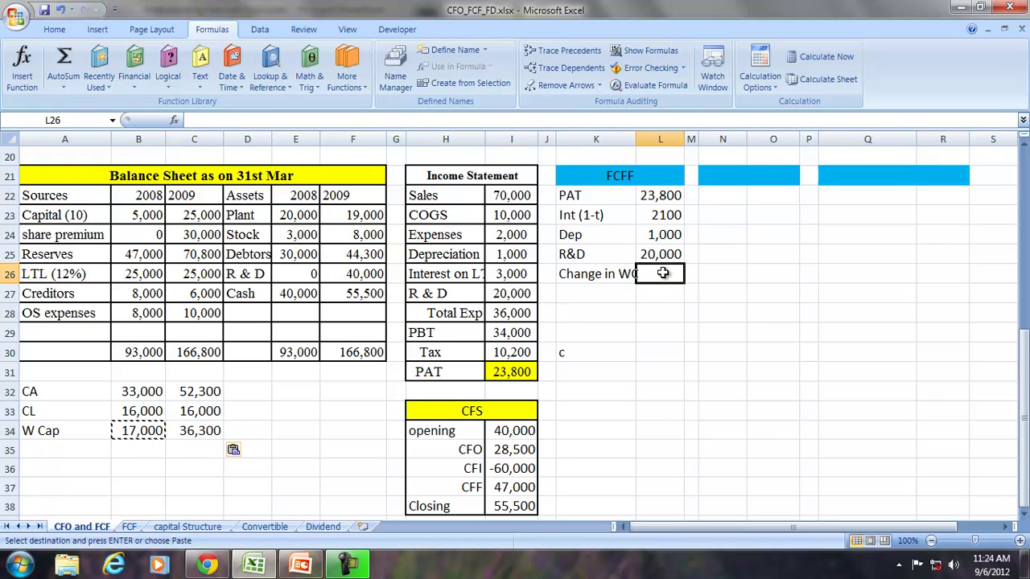
pyautogui.write('=')
pyautogui.click(132, 432)
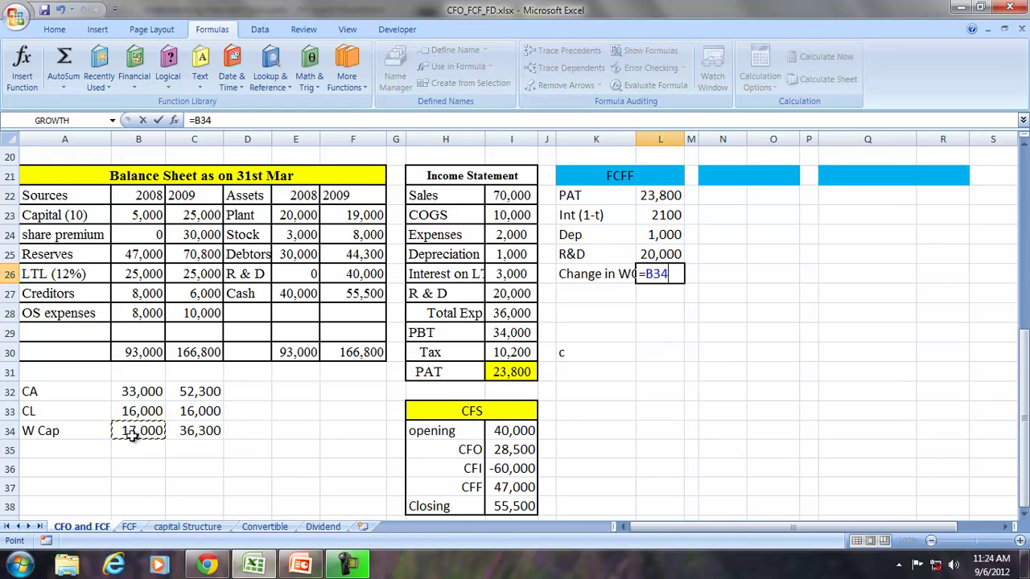
pyautogui.write('-')
pyautogui.click(193, 432)
pyautogui.press('Return')
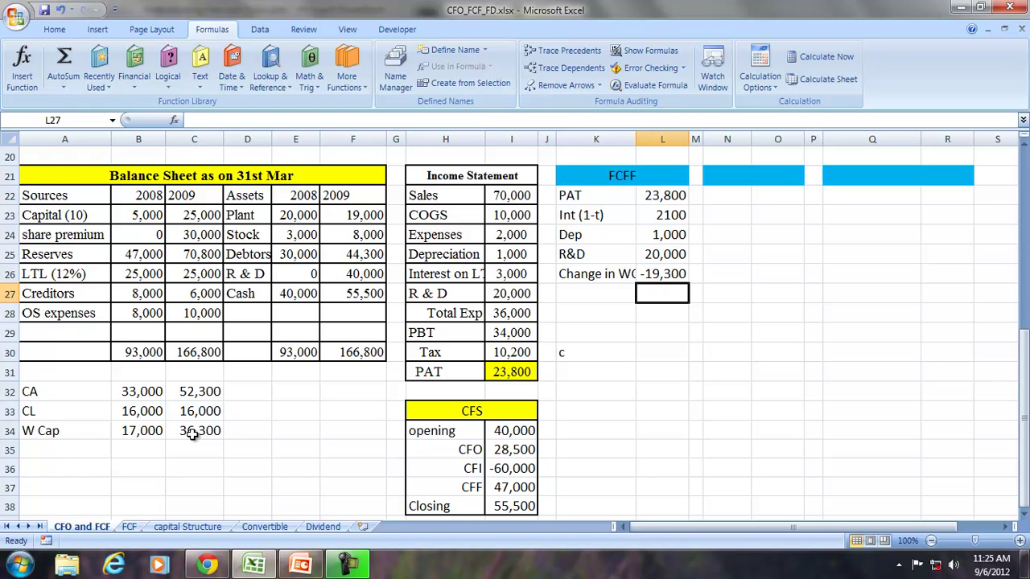
pyautogui.click(579, 293)
pyautogui.write('Capex')
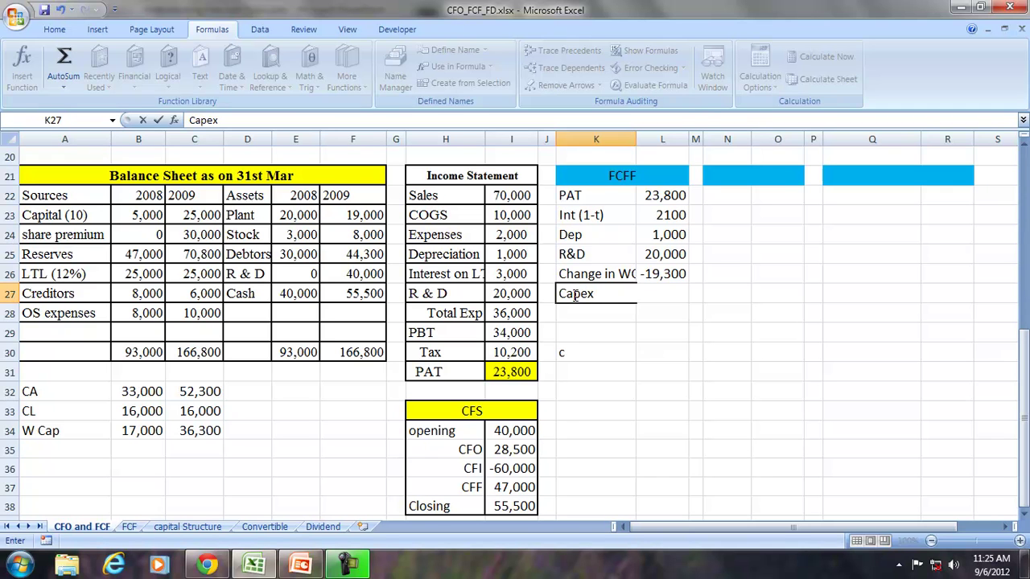
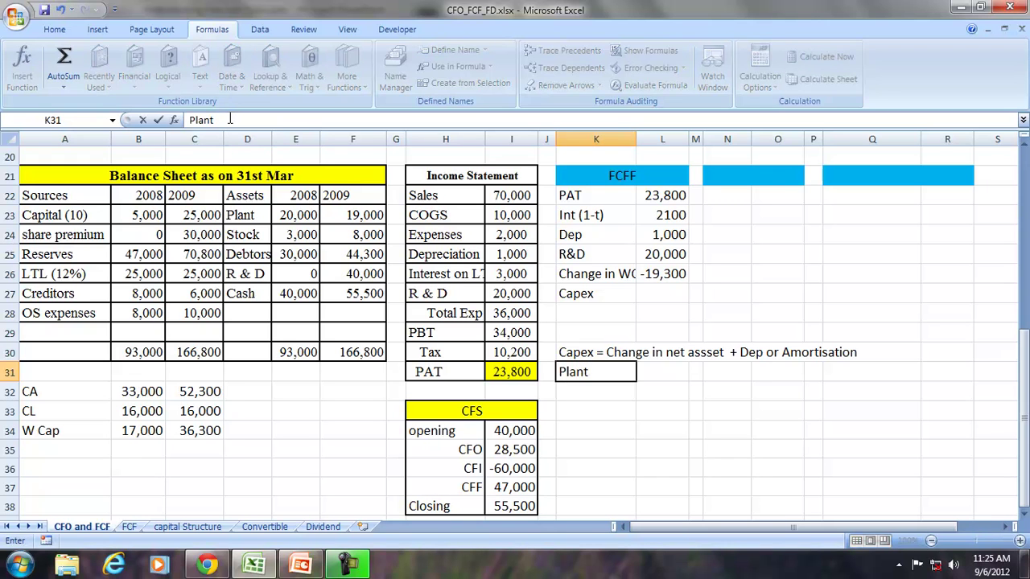
# Finish the Plant label in K31 and add the label R&D beneath it in K32
pyautogui.press('Return')
pyautogui.write('R')
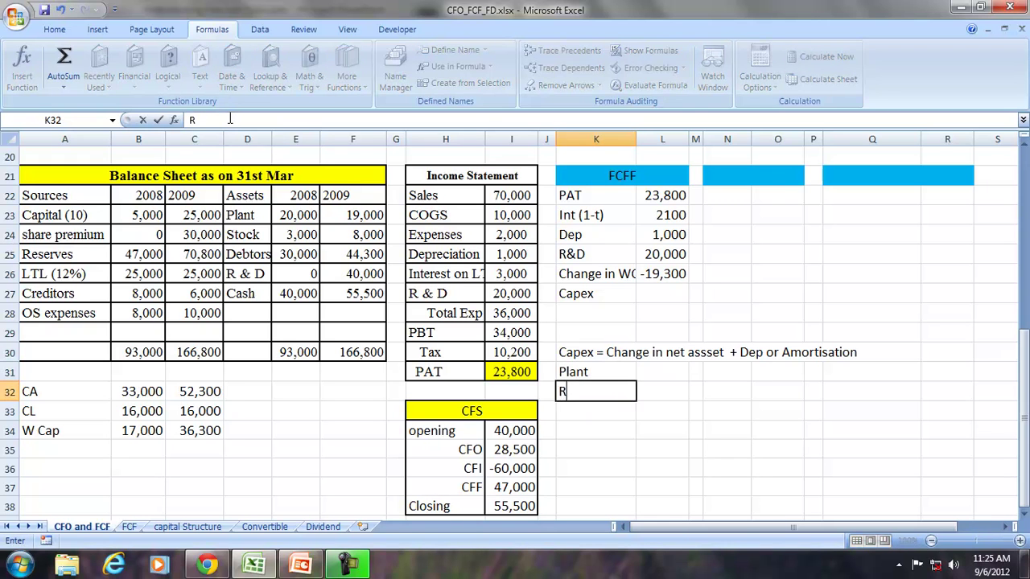
pyautogui.write('&D')
# Calculate the plant capex in L31 as the change in plant plus depreciation, =(F23-E23)+I25
pyautogui.press('Up')
pyautogui.press('Right')
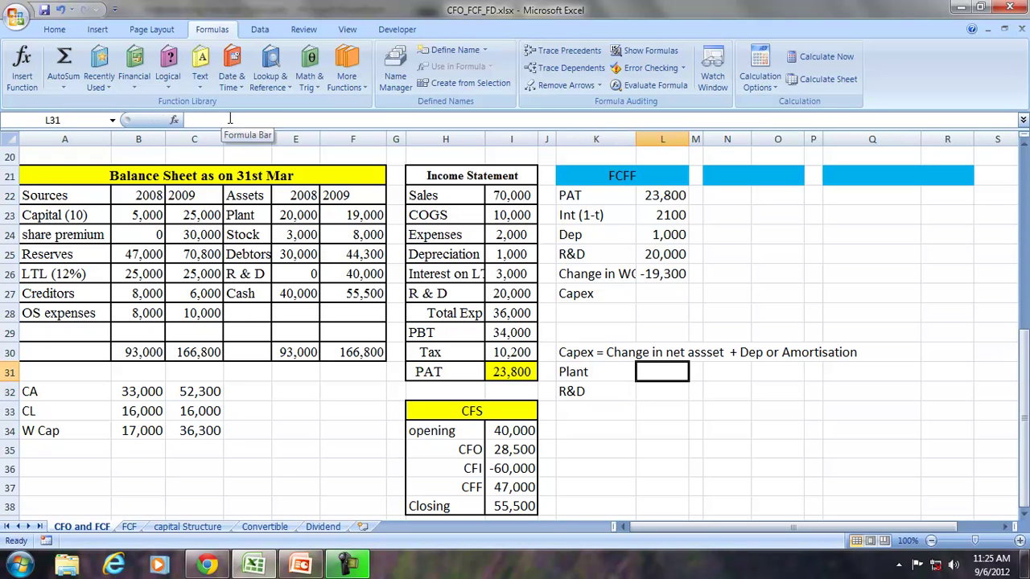
pyautogui.write('=(')
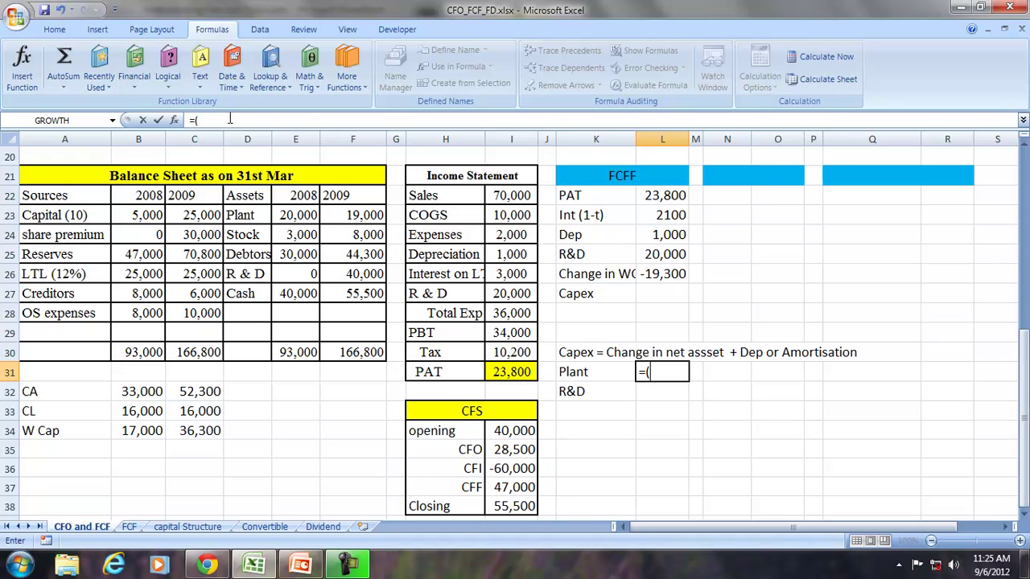
pyautogui.click(354, 214)
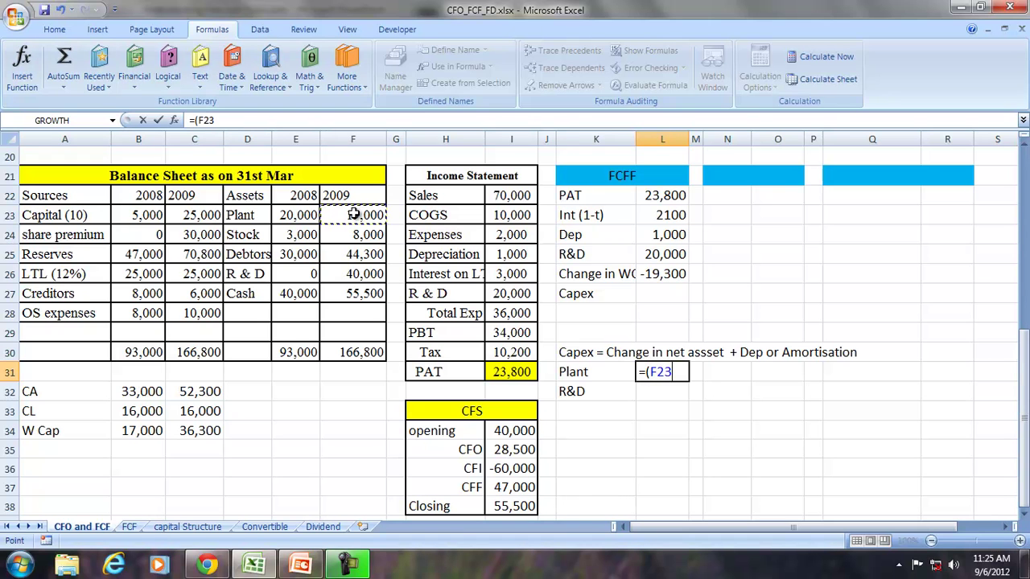
pyautogui.write('-')
pyautogui.click(296, 215)
pyautogui.write(')')
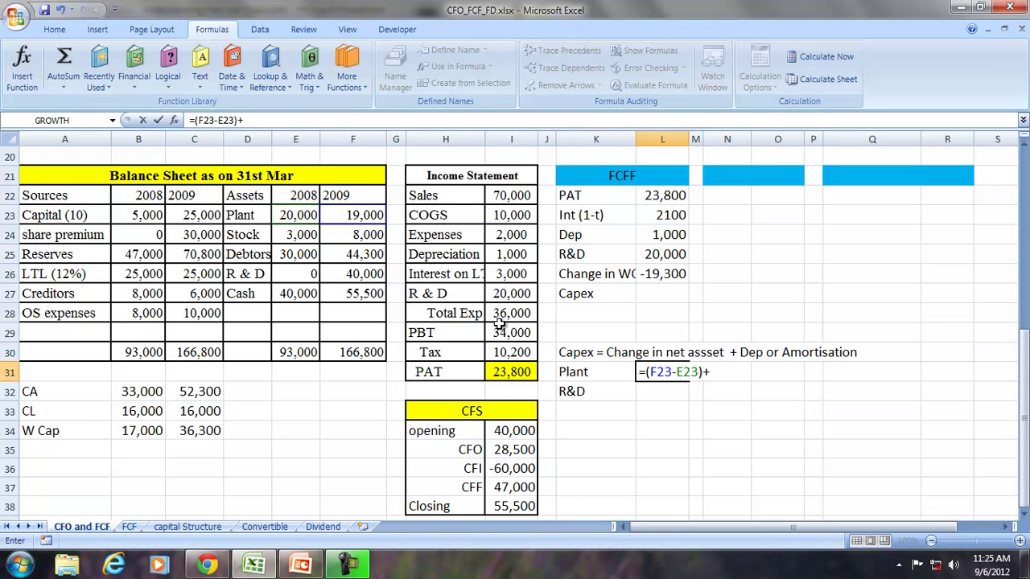
pyautogui.write('+')
pyautogui.click(500, 255)
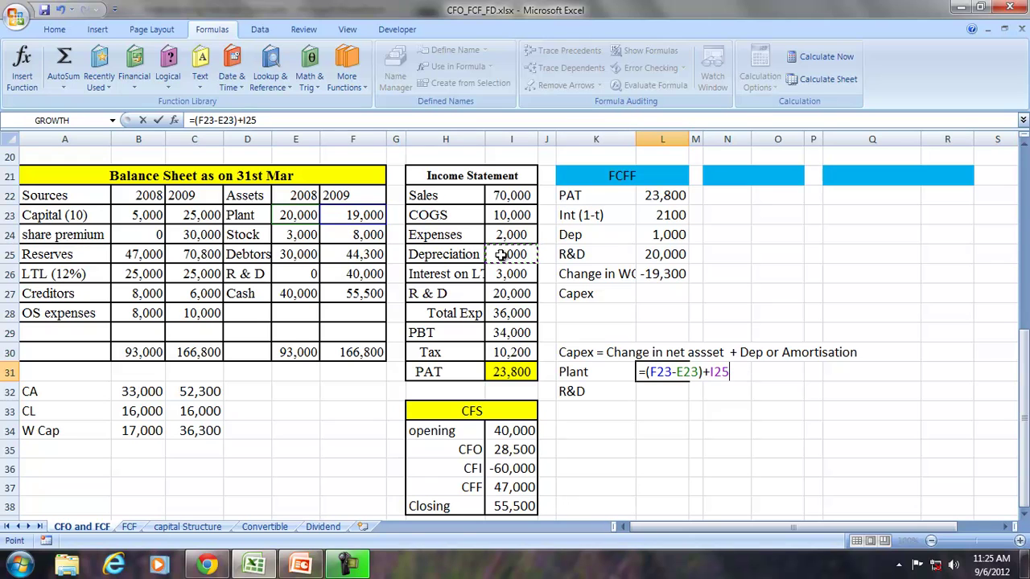
pyautogui.press('Return')
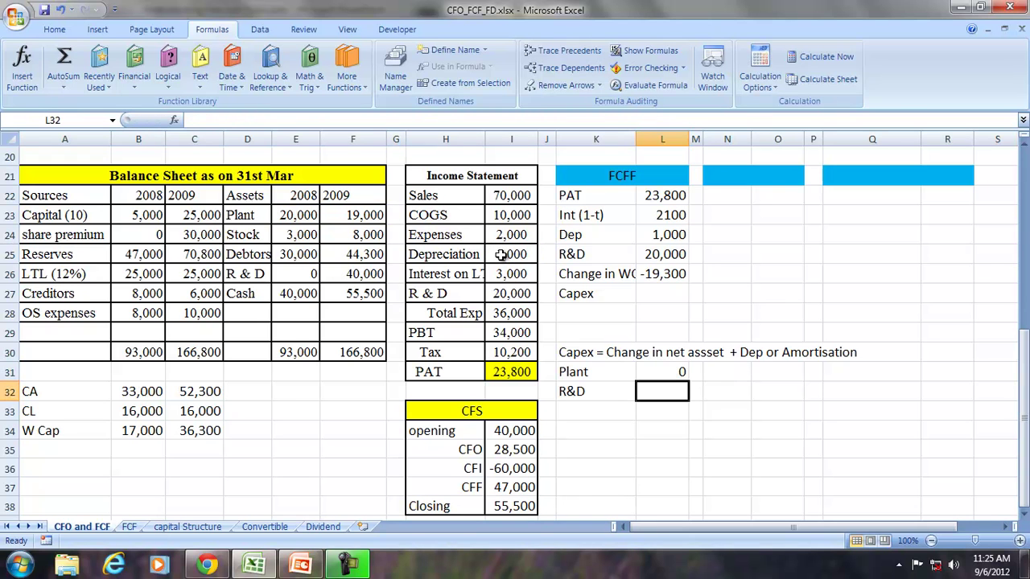
# Calculate the R&D capex in L32 as the change in R&D plus its amortisation, =(F26-E26)+I27
pyautogui.click(648, 372)
pyautogui.click(658, 394)
pyautogui.write('=(')
pyautogui.click(335, 275)
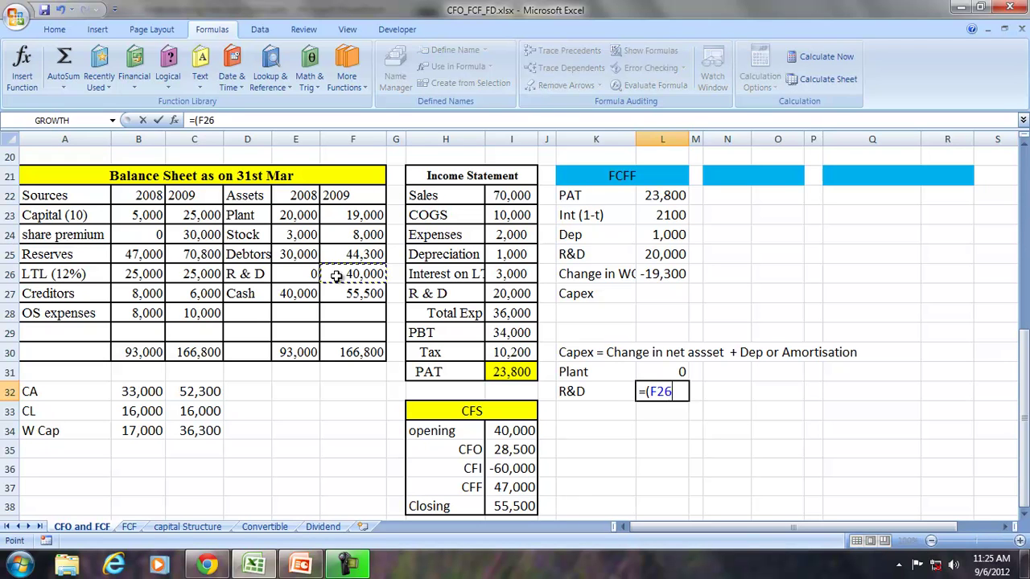
pyautogui.write('-')
pyautogui.click(299, 274)
pyautogui.write(')+')
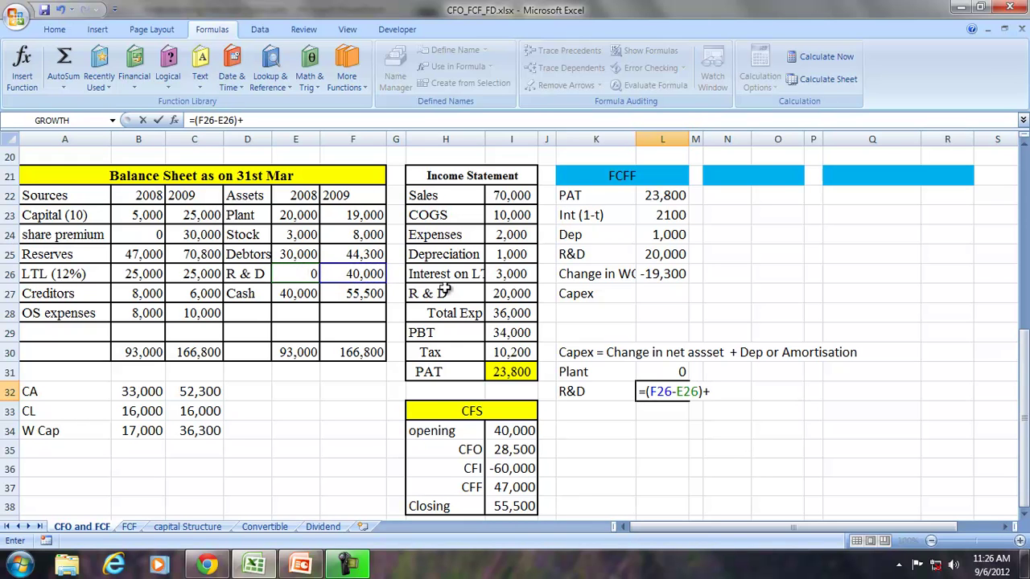
pyautogui.click(512, 295)
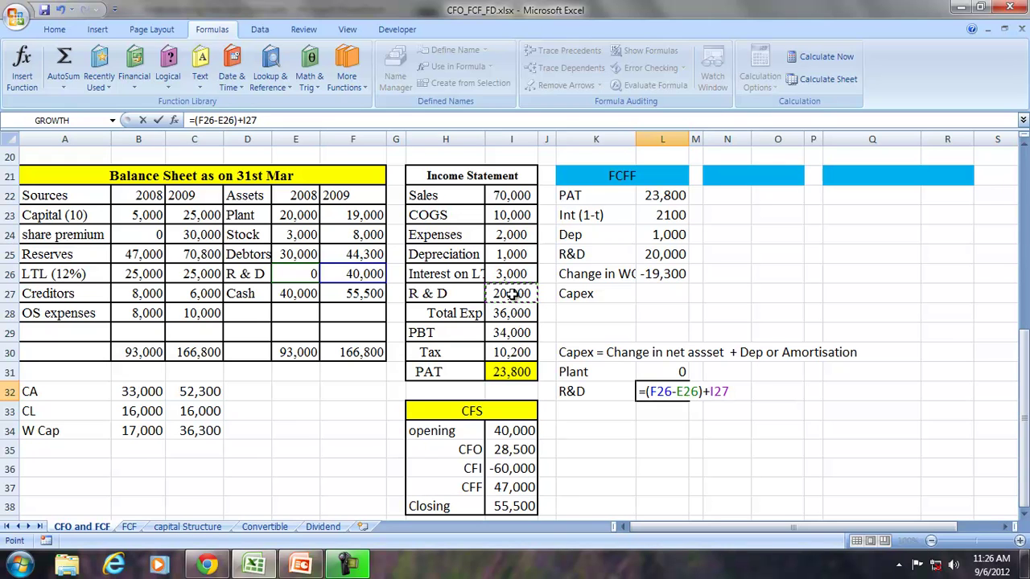
pyautogui.press('Return')
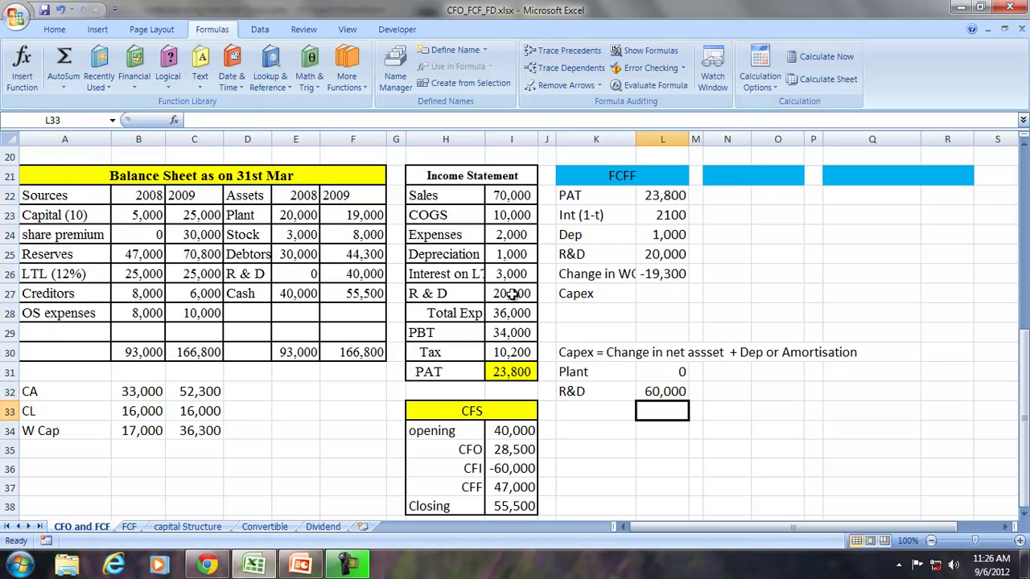
# Total the plant and R&D capex in L33 with =L31+L32
pyautogui.write('=')
pyautogui.press('Up')
pyautogui.press('Up')
pyautogui.write('+')
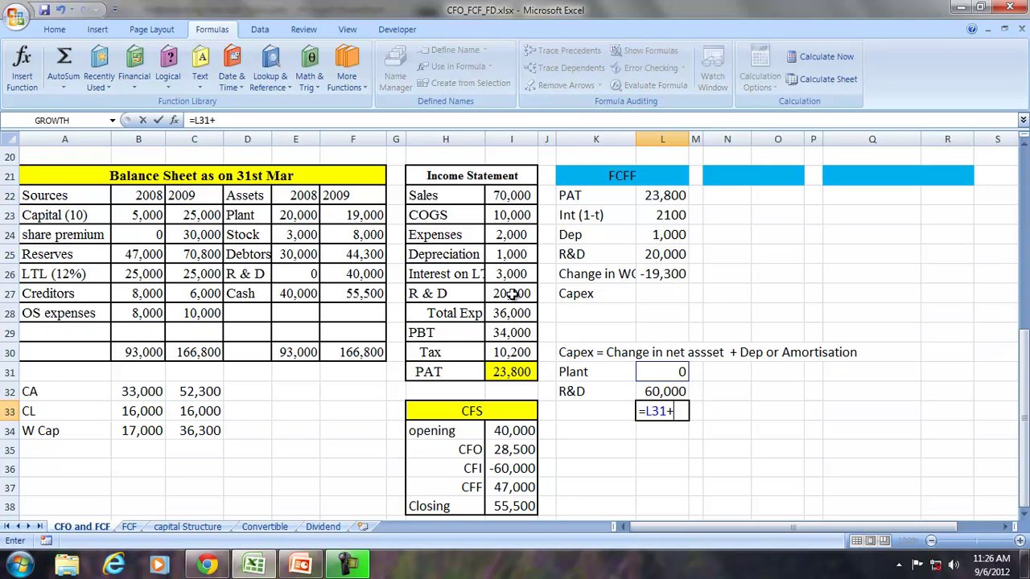
pyautogui.press('Up')
pyautogui.press('Return')
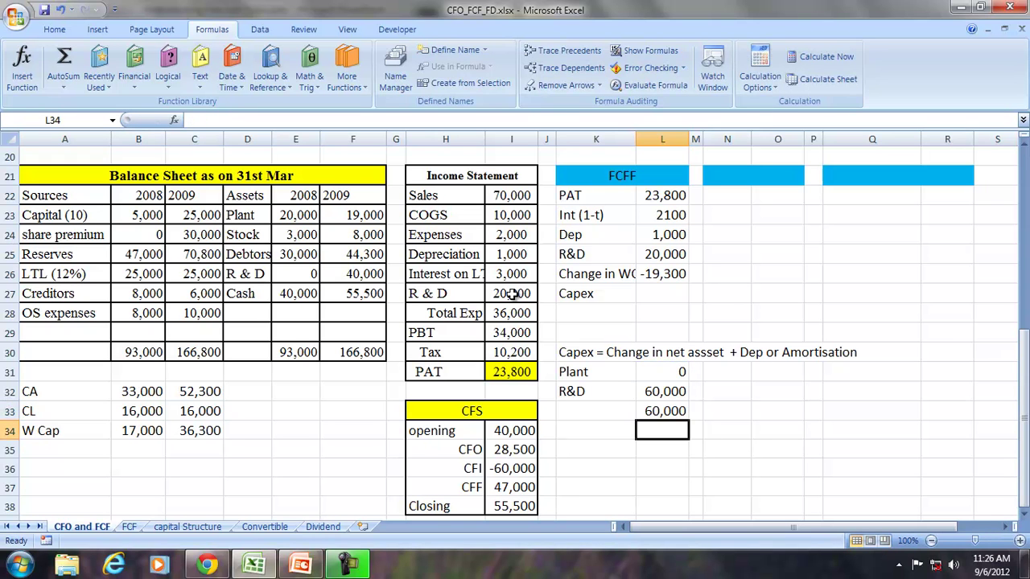
# Enter the total capex as a negative amount in L27 with the formula -L33
pyautogui.click(645, 294)
pyautogui.write('-')
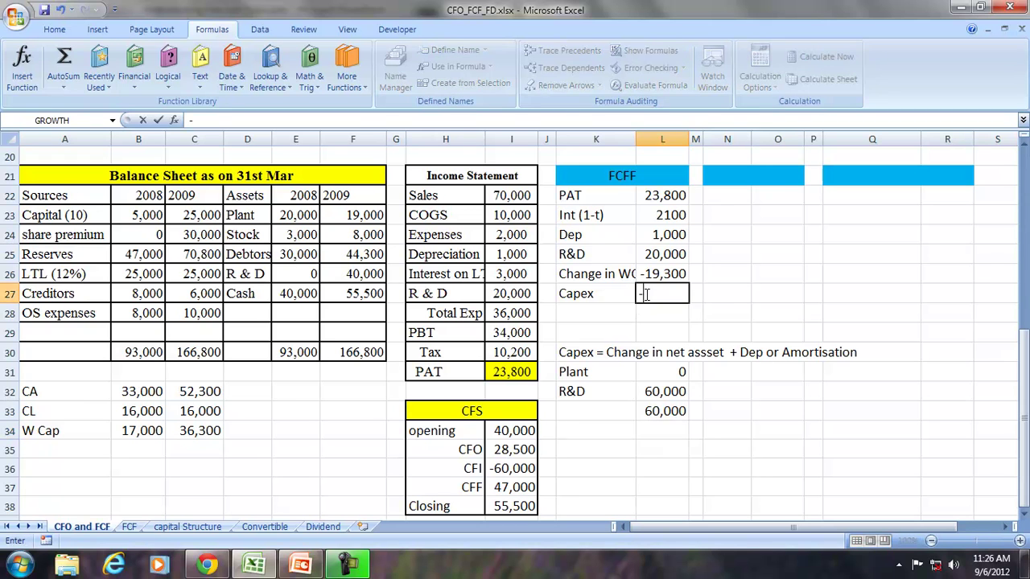
pyautogui.click(645, 410)
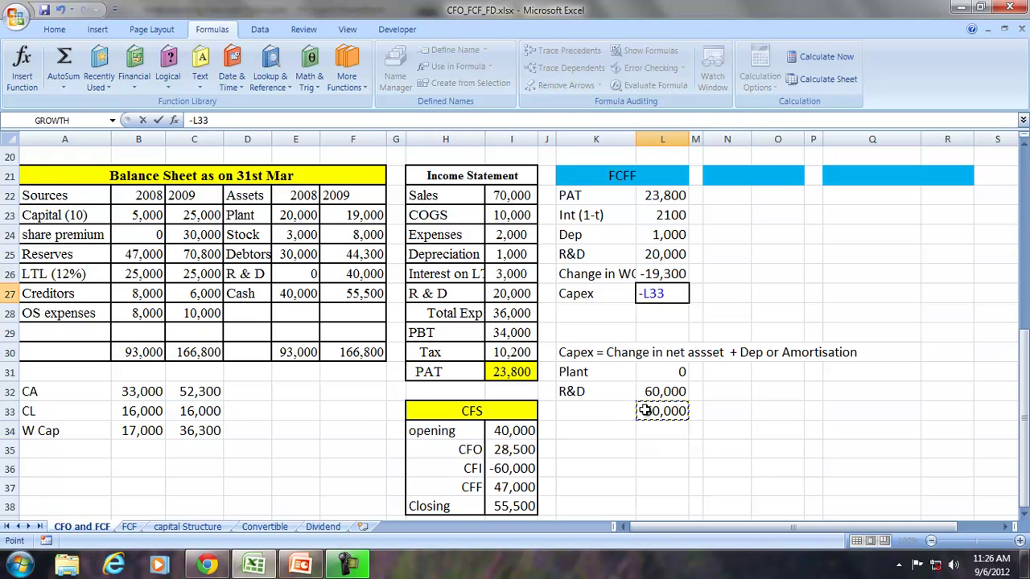
pyautogui.press('Return')
# Sum the FCFF components L22:L27 in L28 with AutoSum
pyautogui.moveTo(663, 197); pyautogui.dragTo(670, 299)
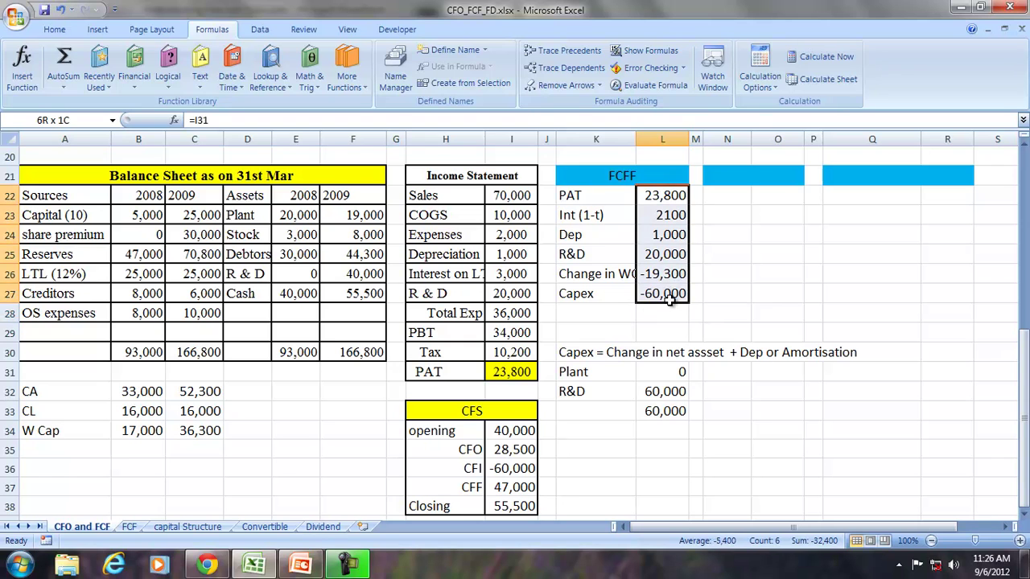
pyautogui.click(54, 29)
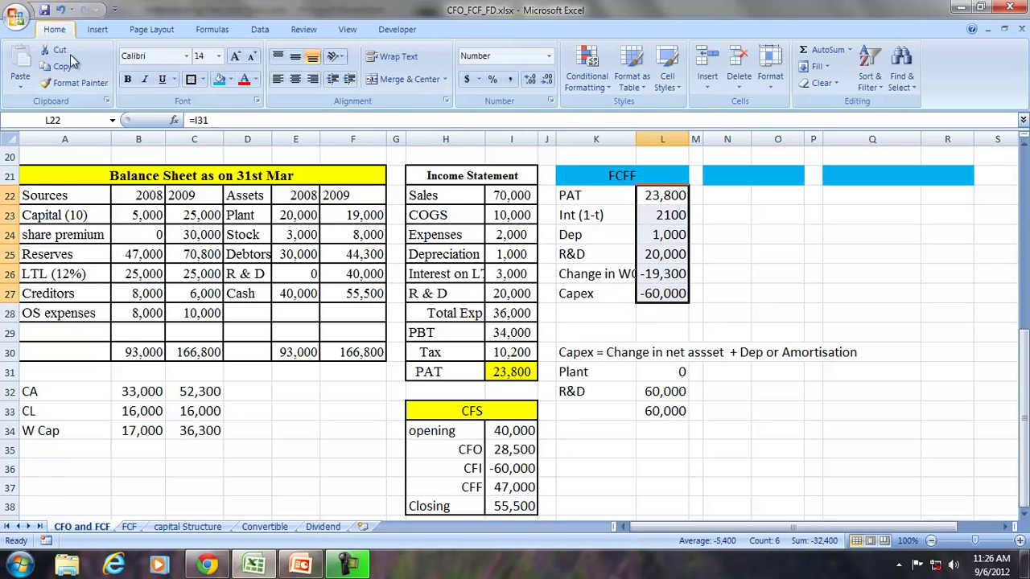
pyautogui.click(822, 50)
pyautogui.click(652, 312)
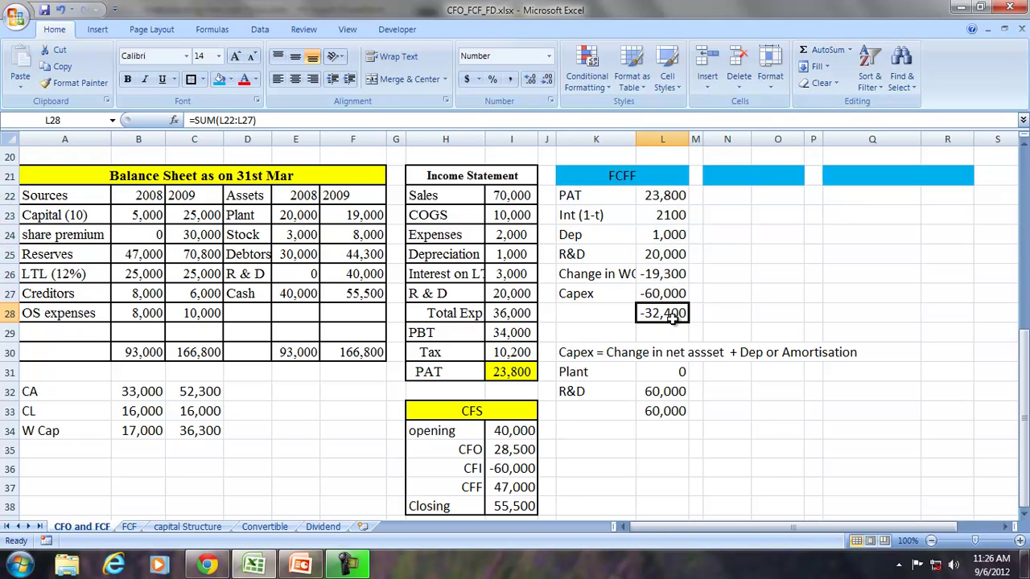
# Highlight the FCFF total in L28 with a yellow fill and make it bold
pyautogui.click(230, 80)
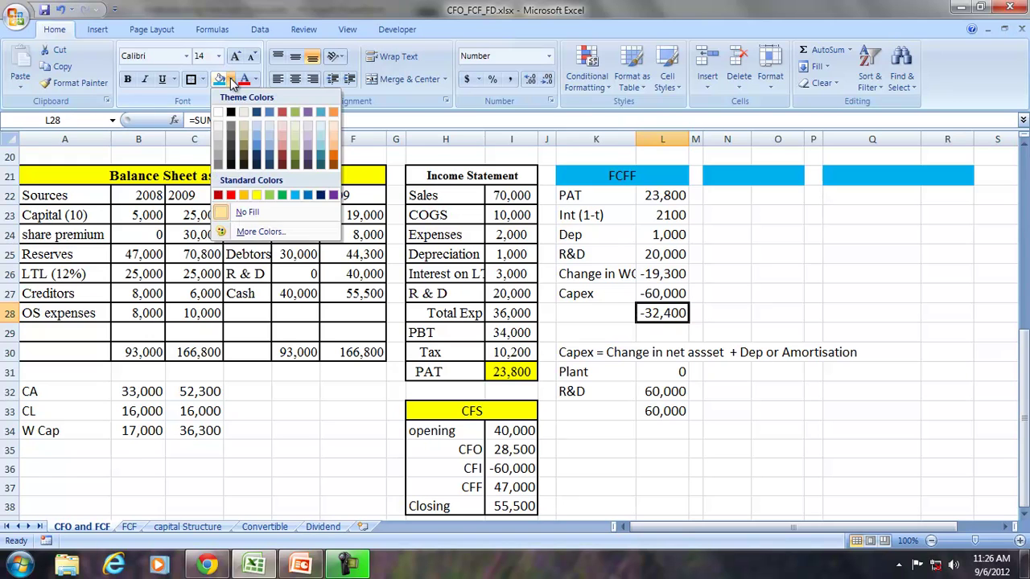
pyautogui.click(256, 195)
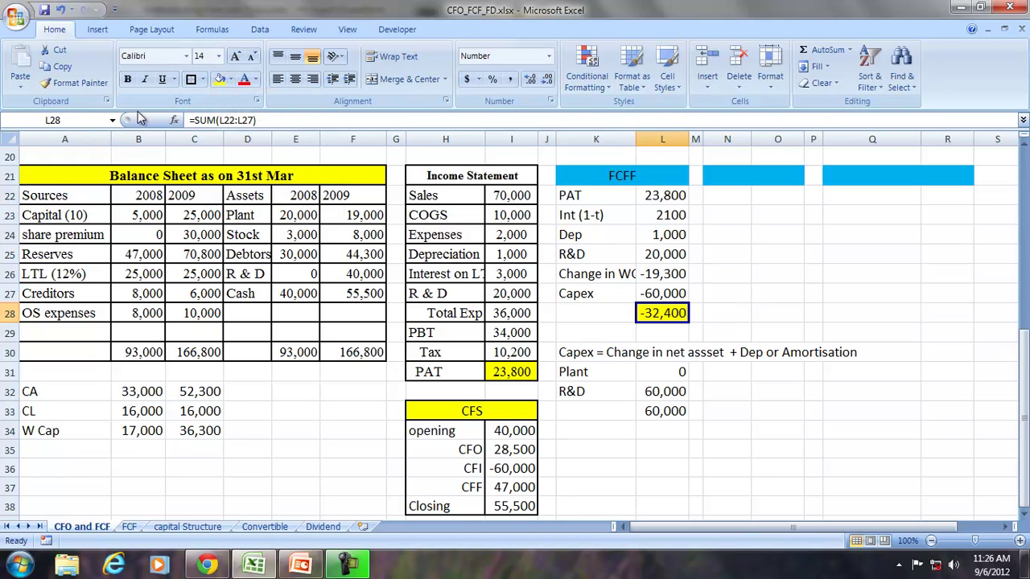
pyautogui.click(127, 79)
# Apply thick box borders around the FCFF table K21:L28, its value column L22:L28 and the heading in K21
pyautogui.moveTo(613, 176); pyautogui.dragTo(646, 311)
pyautogui.click(191, 79)
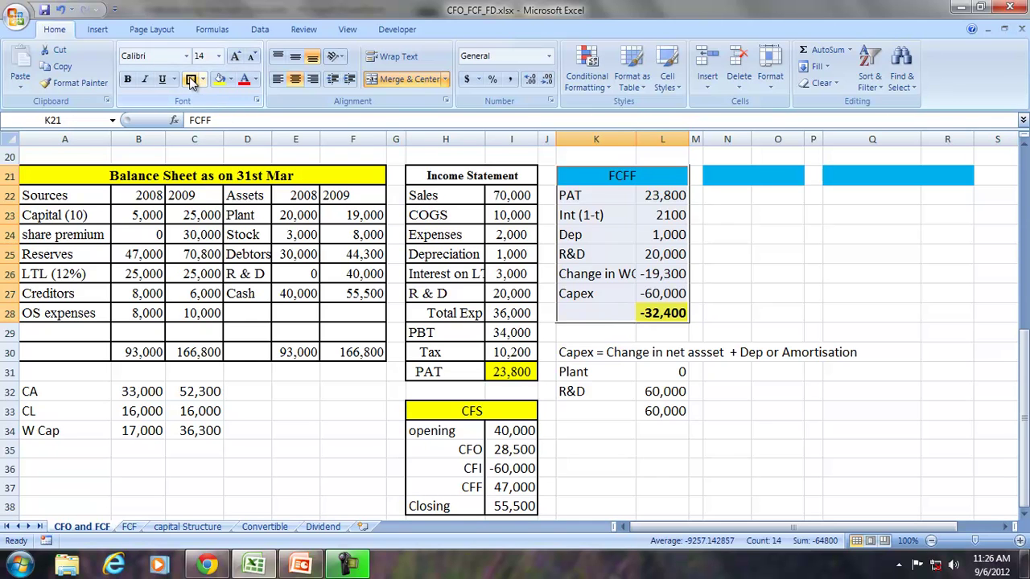
pyautogui.moveTo(662, 201); pyautogui.dragTo(656, 313)
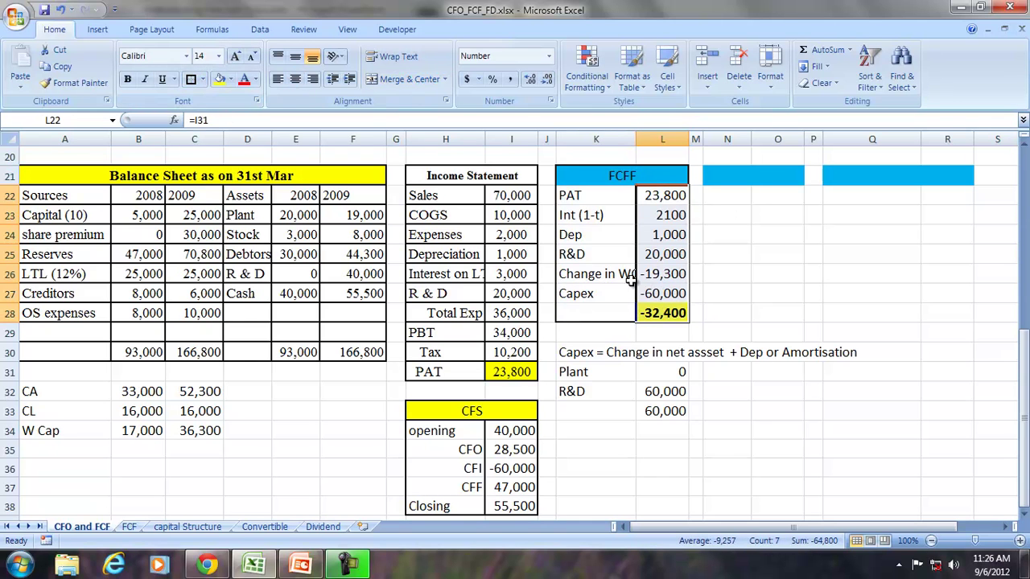
pyautogui.click(616, 177)
pyautogui.click(191, 80)
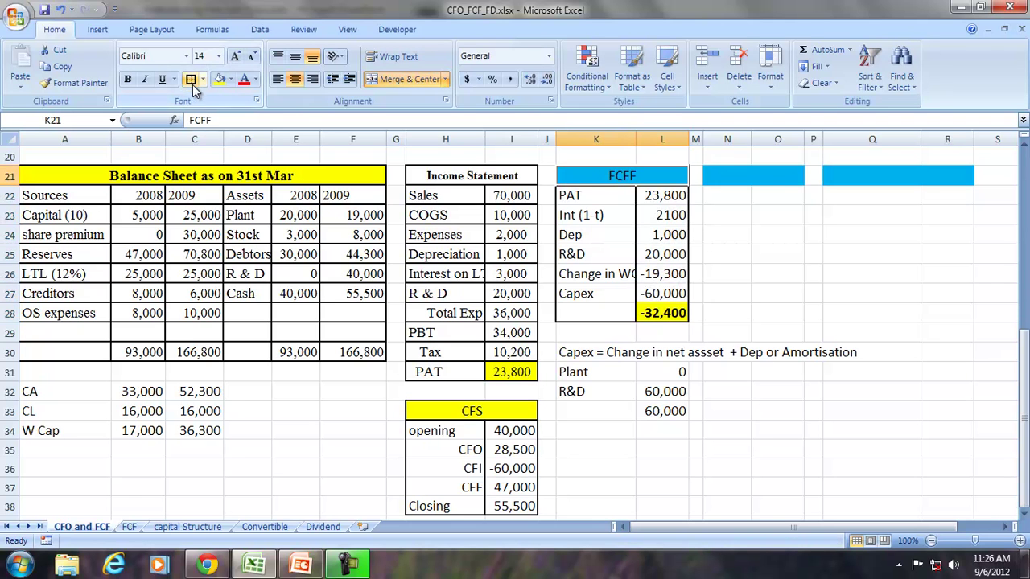
# Switch to the PowerPoint presentation and extend the Less Tax bullet on slide 4 to read "Less Tax on PBIT"
pyautogui.click(300, 565)
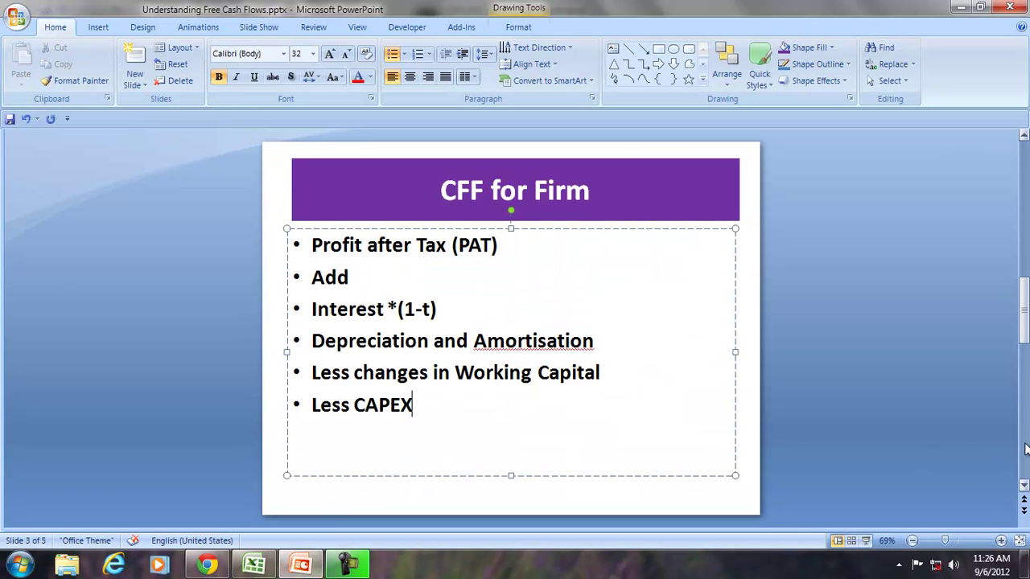
pyautogui.click(1023, 485)
pyautogui.click(378, 249)
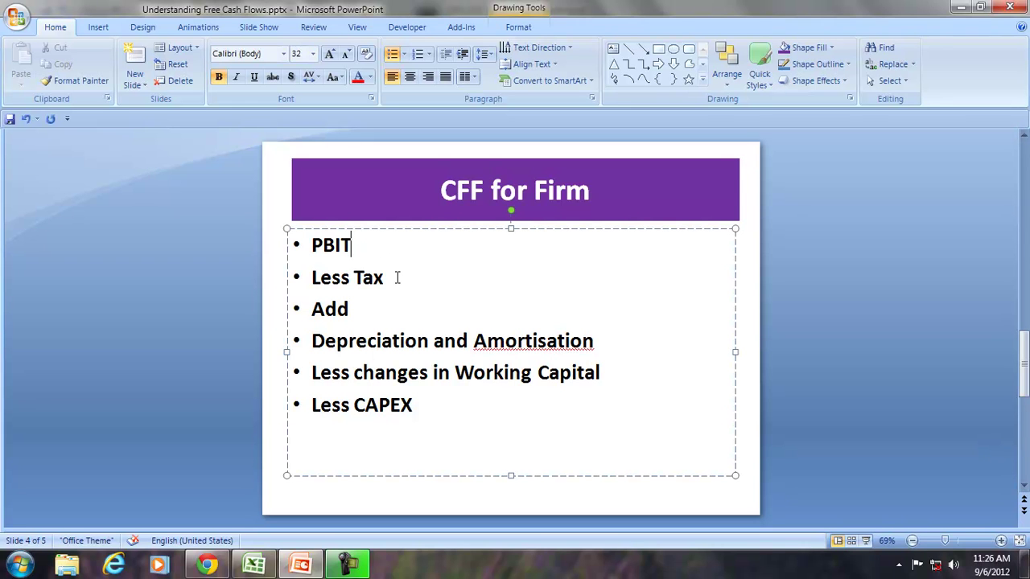
pyautogui.write('on PBIT')
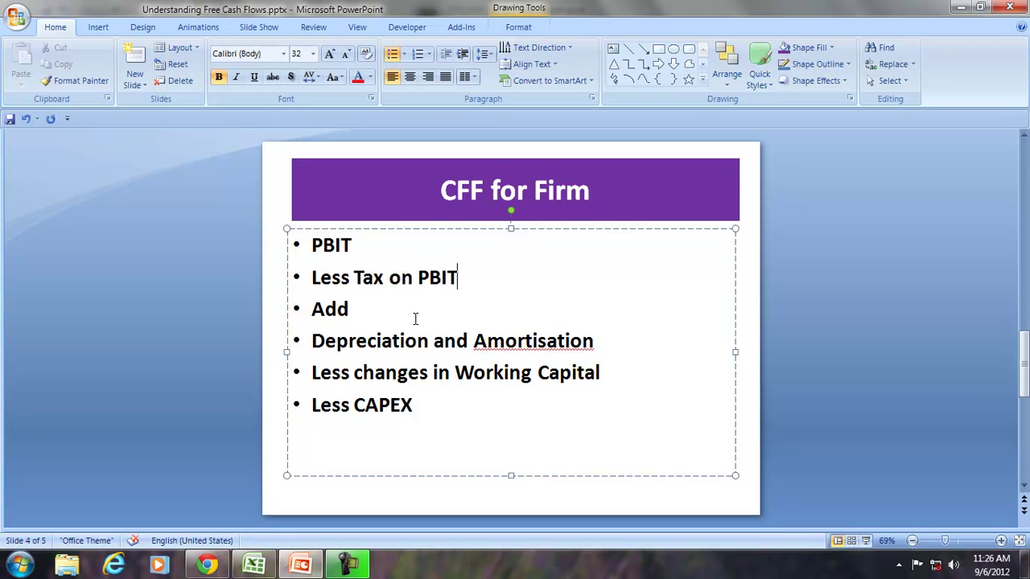
pyautogui.moveTo(538, 340); pyautogui.dragTo(548, 340)
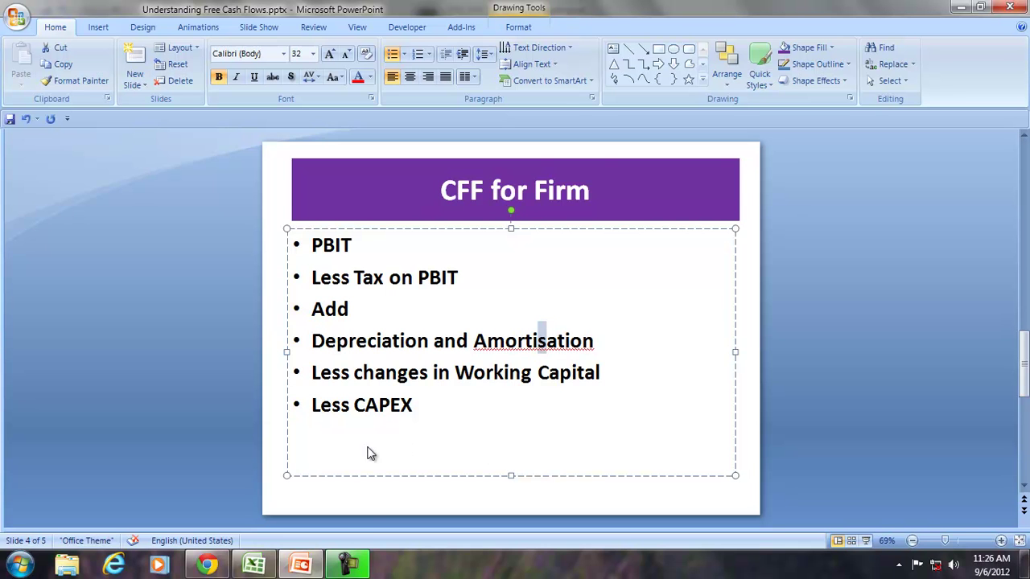
# Return to the Excel workbook and enter the heading FCFf in N21 with the label PBIT in N22
pyautogui.click(254, 565)
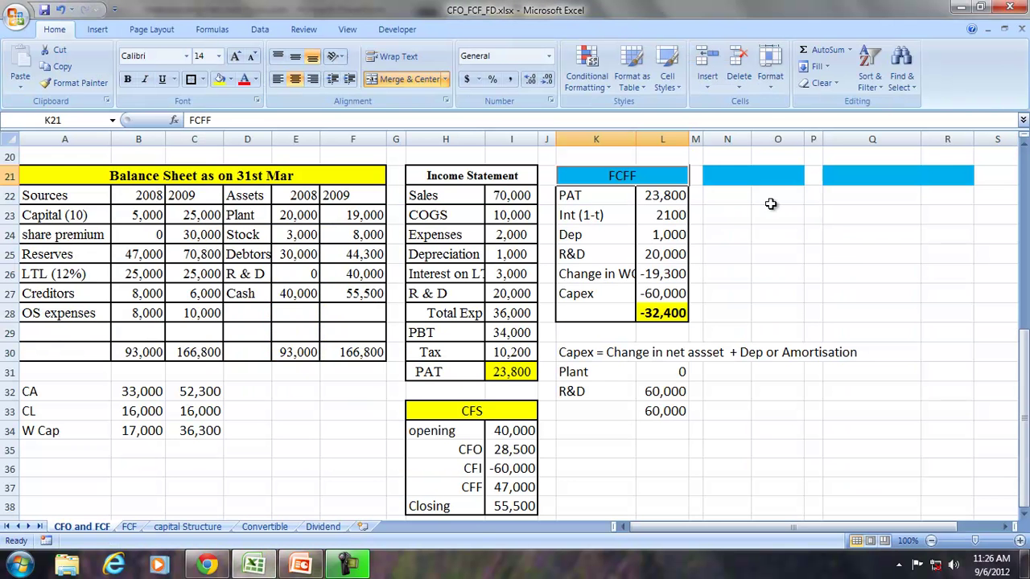
pyautogui.click(718, 176)
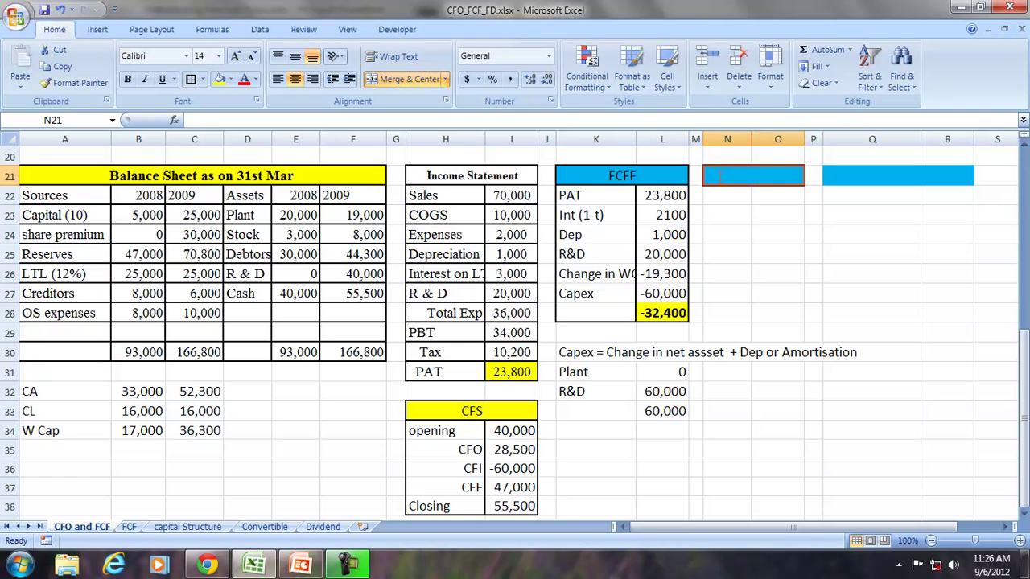
pyautogui.write('FCFf')
pyautogui.press('Return')
pyautogui.write('P')
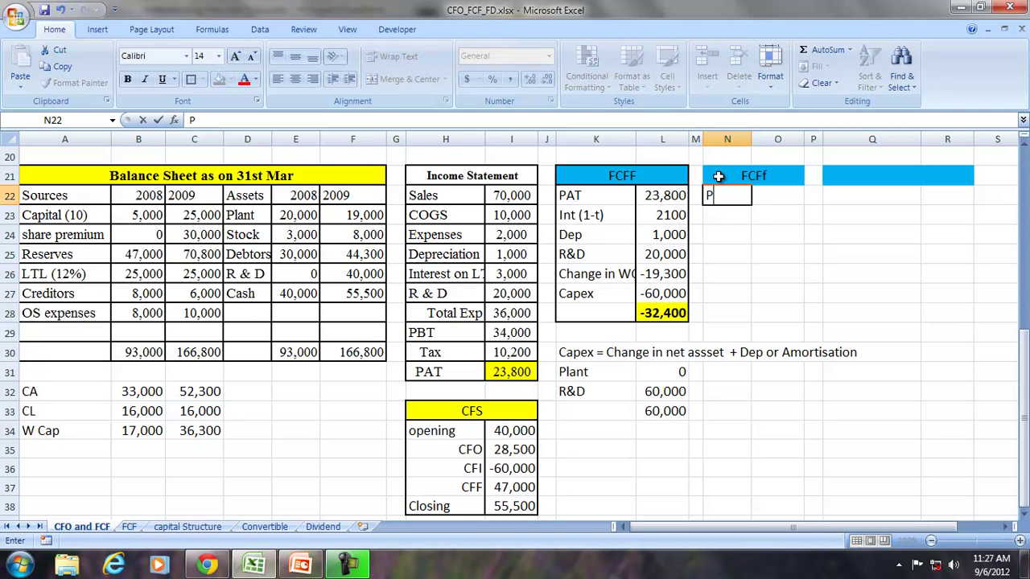
pyautogui.write('BIT')
pyautogui.press('Tab')
# Calculate PBIT in O22 as sales minus COGS, expenses, depreciation and R&D, =I22-I23-I24-I25-I27
pyautogui.write('=')
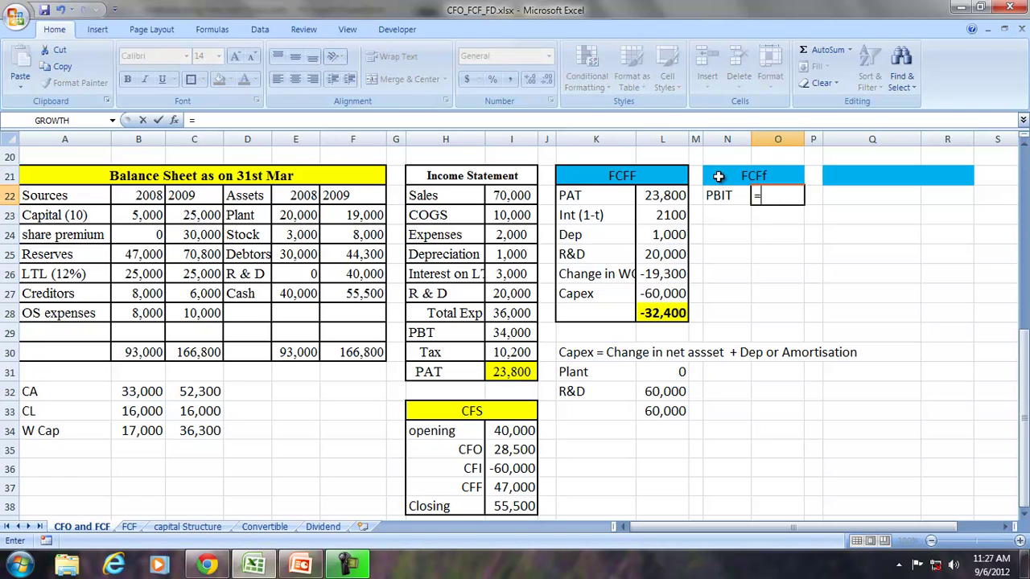
pyautogui.click(498, 196)
pyautogui.write('-')
pyautogui.click(510, 216)
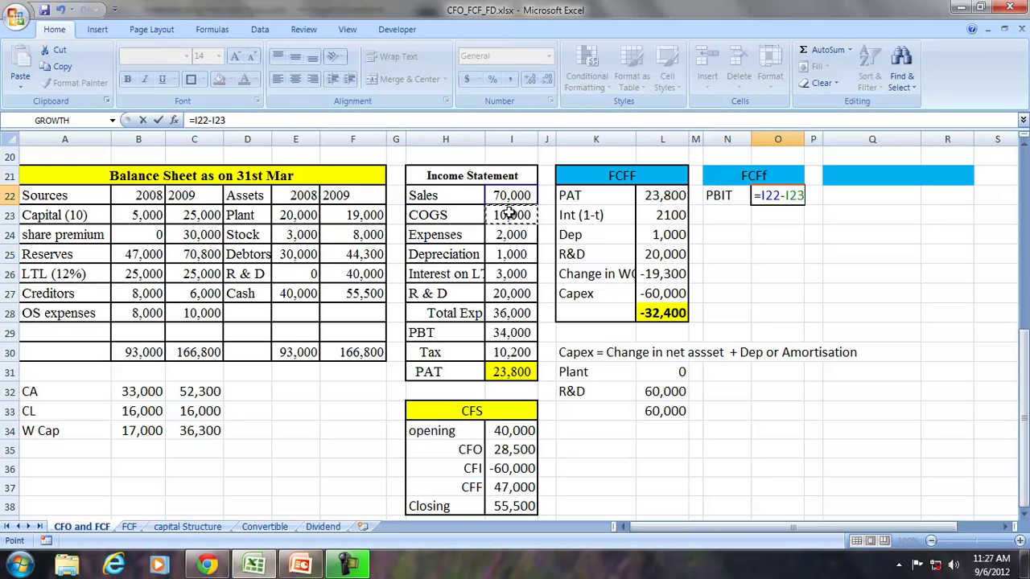
pyautogui.write('-')
pyautogui.click(510, 234)
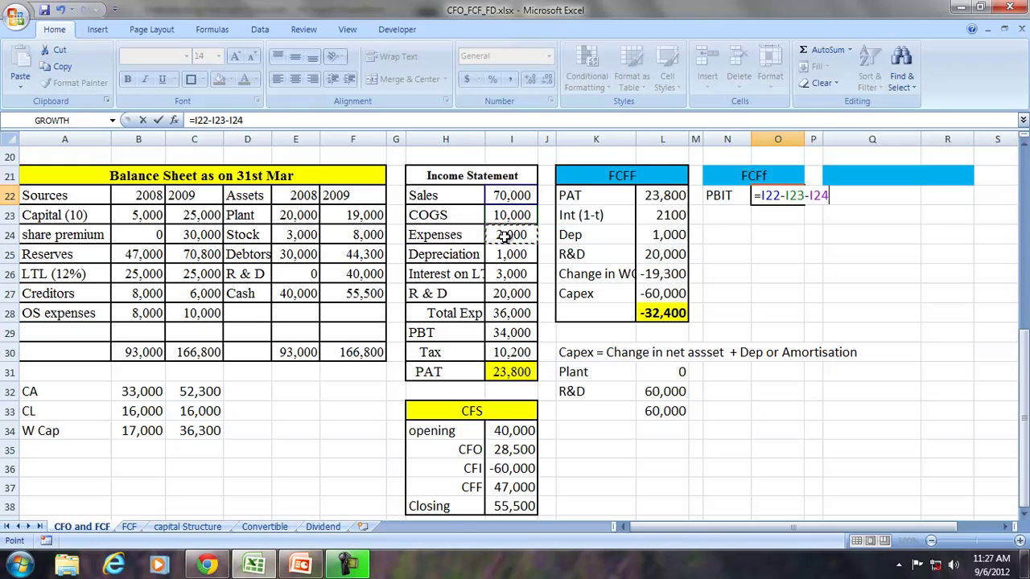
pyautogui.write('-')
pyautogui.click(493, 254)
pyautogui.write('-')
pyautogui.click(508, 294)
pyautogui.press('Return')
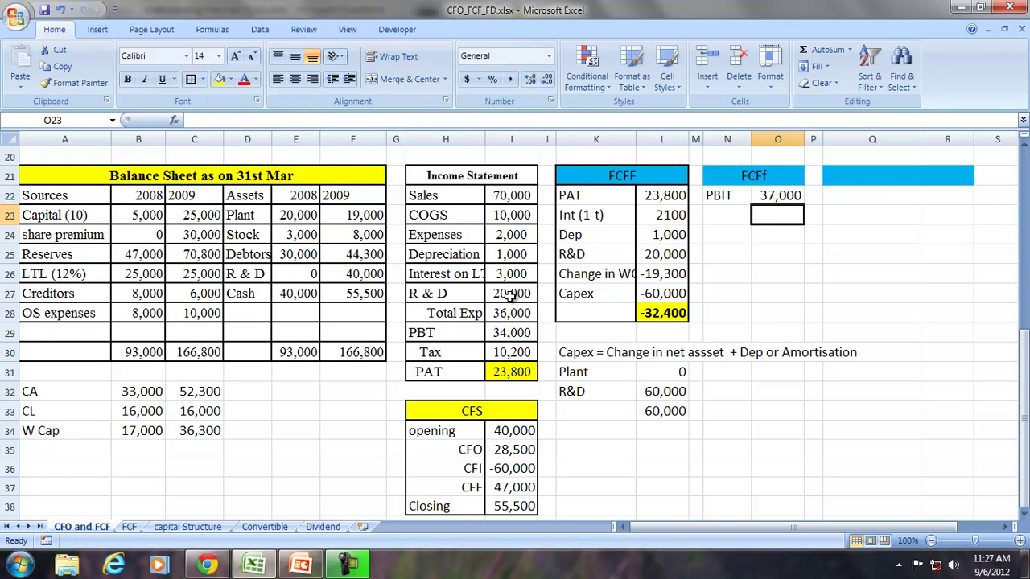
# Label N23 Tax and calculate the tax on PBIT in O23 with =O22*.3
pyautogui.press('Left')
pyautogui.write('TA')
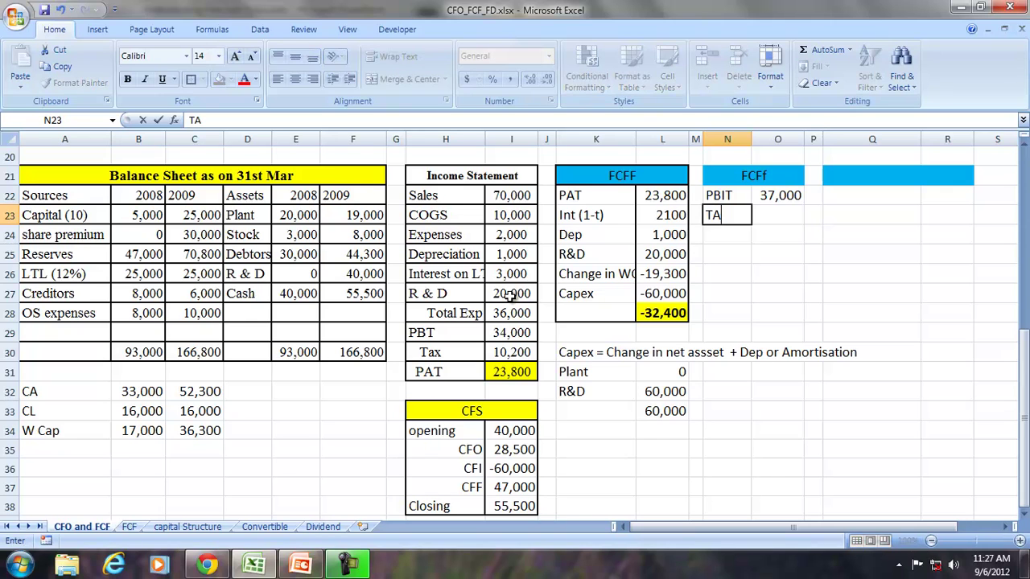
pyautogui.press('Tab')
pyautogui.write('=O22*')
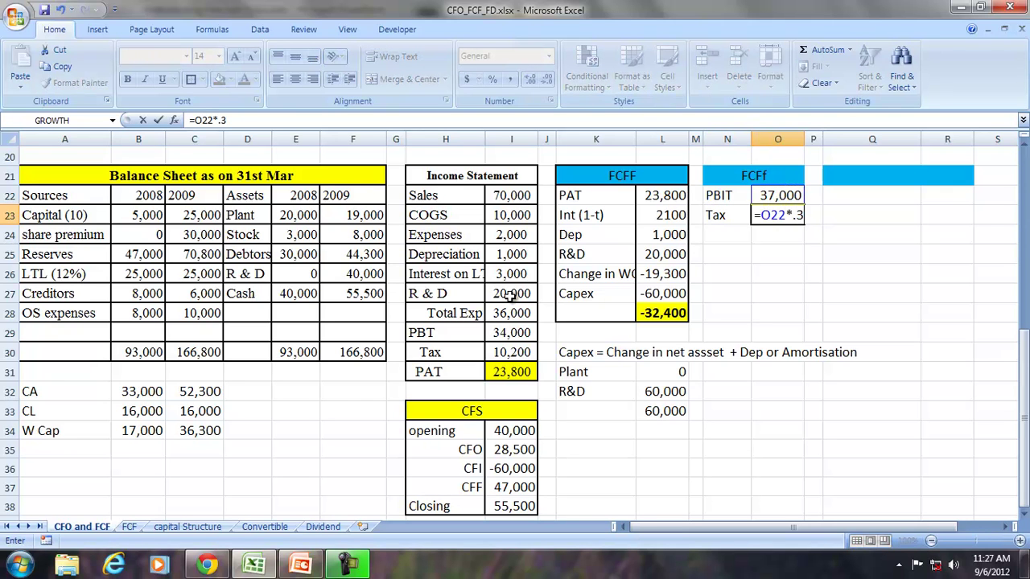
pyautogui.press('Return')
# Calculate the after-tax profit in O24 as PBIT minus tax, =O22-O23
pyautogui.write('=')
pyautogui.press('Up')
pyautogui.press('Up')
pyautogui.write('-')
pyautogui.press('Up')
pyautogui.press('Return')
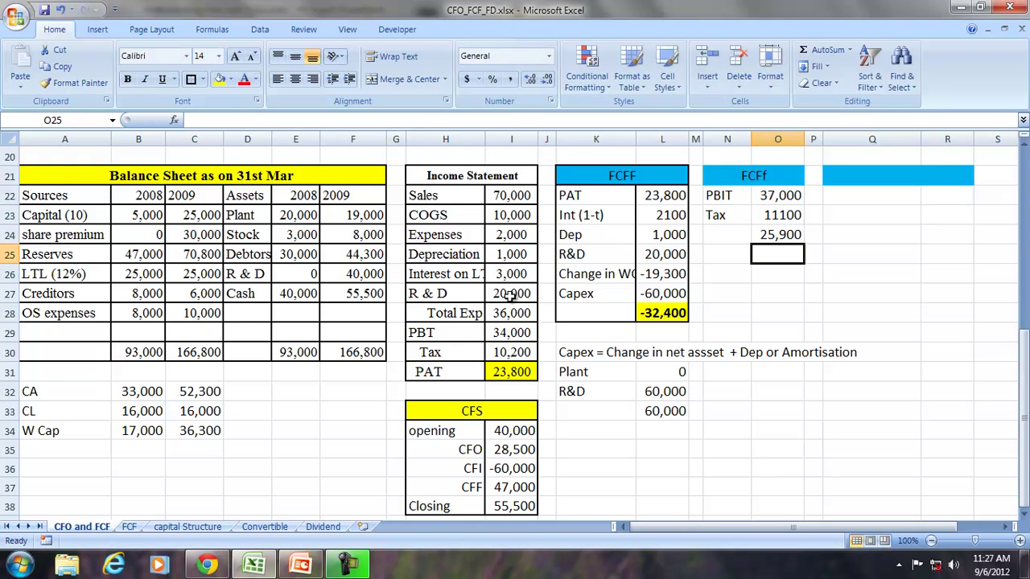
# Add the label Dep in N25 and link O25 to the depreciation in L24
pyautogui.press('Left')
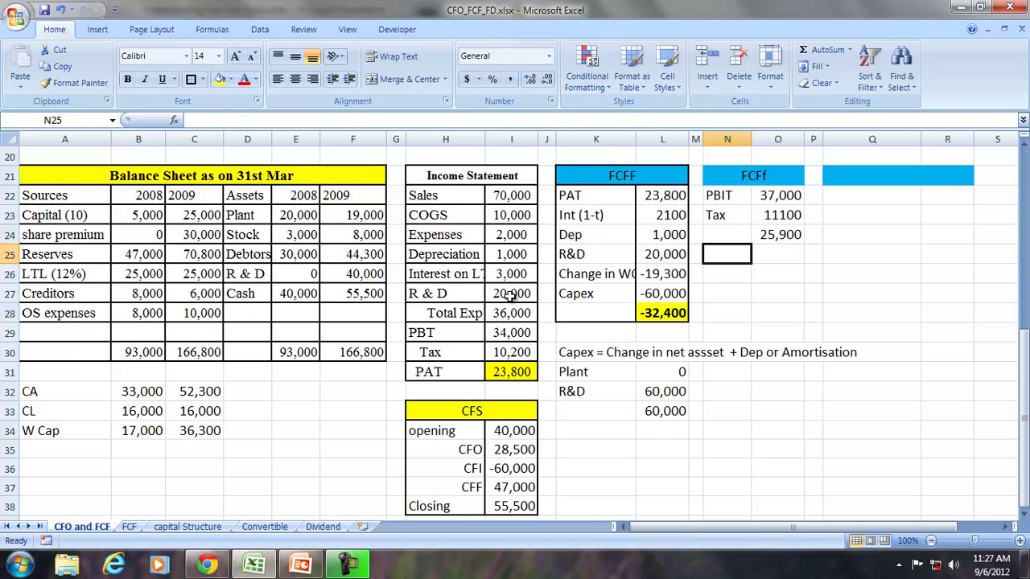
pyautogui.write('Dep')
pyautogui.press('Right')
pyautogui.write('=')
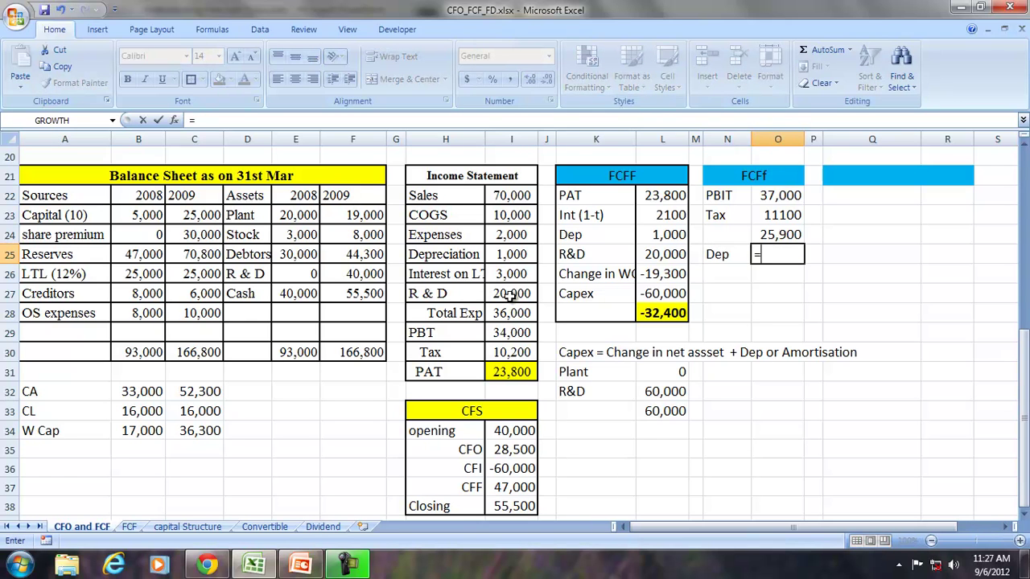
pyautogui.click(658, 232)
pyautogui.press('Return')
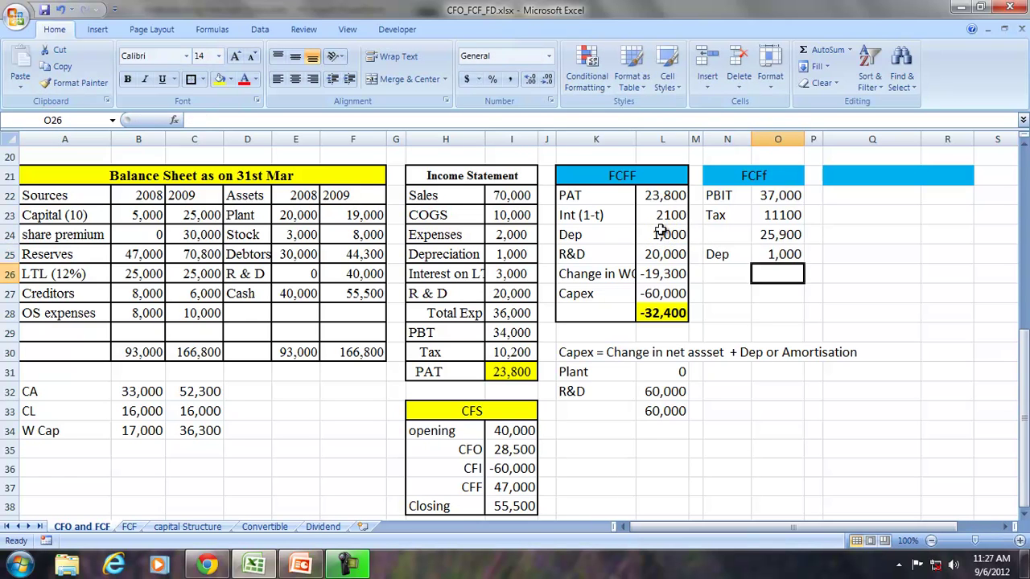
# Add the label RD in N26 and link O26 to the R&D amount in L25
pyautogui.press('Left')
pyautogui.write('RD')
pyautogui.press('Right')
pyautogui.write('=')
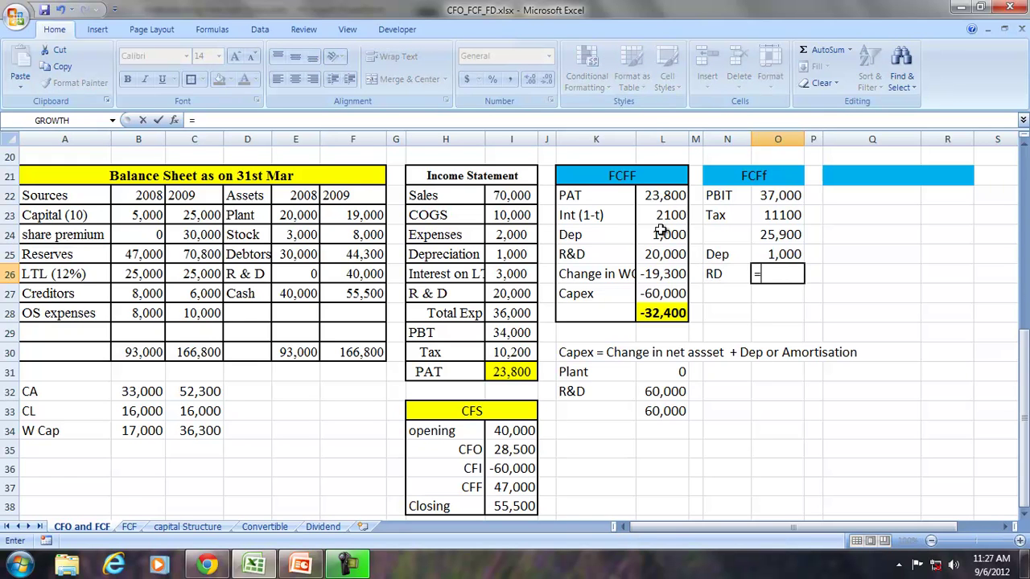
pyautogui.click(674, 253)
pyautogui.press('Return')
# Add the label WC in N27 and link O27 to the change in working capital in L26
pyautogui.press('Left')
pyautogui.write('CWC')
pyautogui.press('Right')
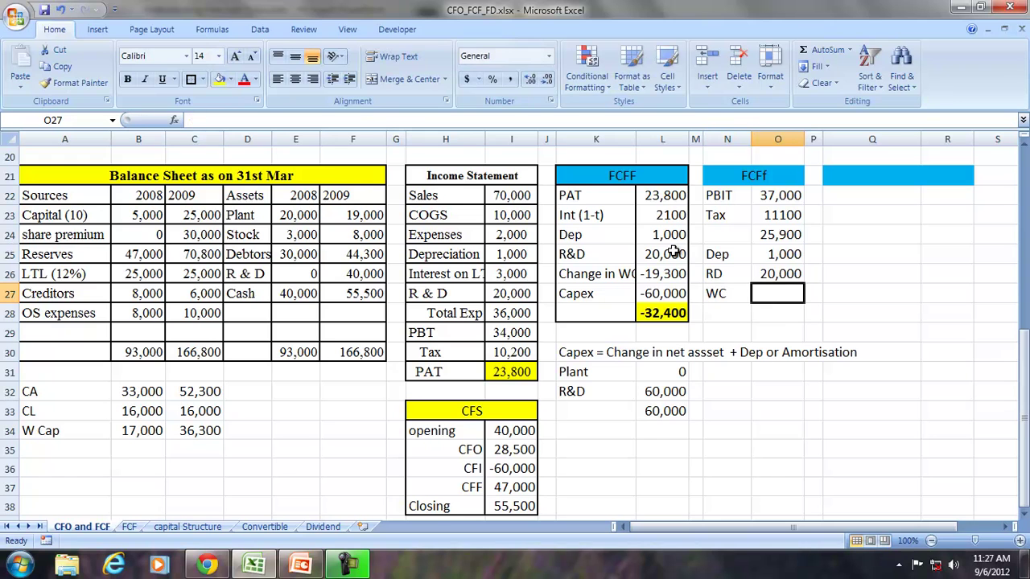
pyautogui.write('=')
pyautogui.click(668, 272)
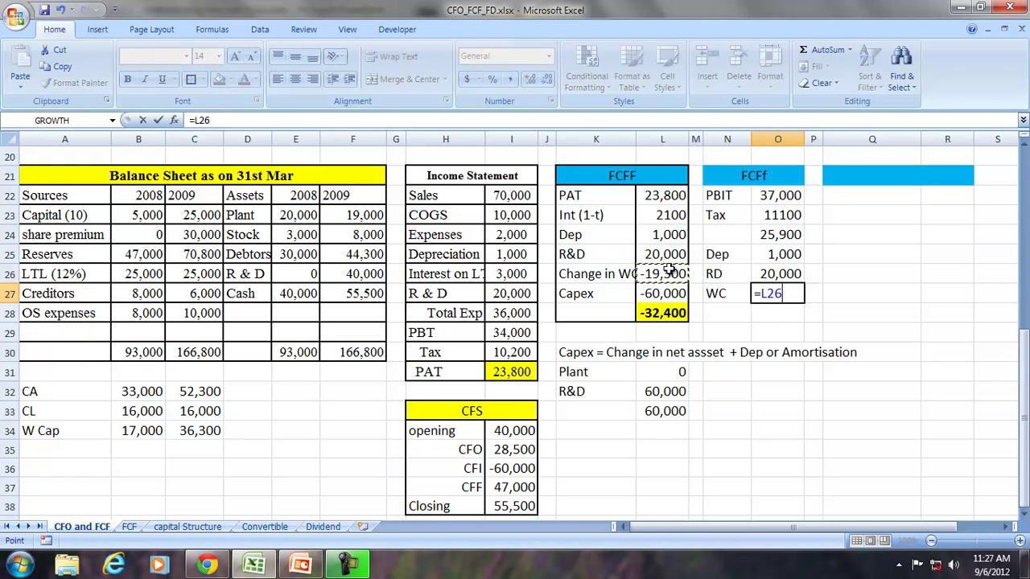
pyautogui.press('Return')
# Link O28 to the capex in L27 and sum O24:O28 in O29
pyautogui.write('=')
pyautogui.click(660, 294)
pyautogui.press('Return')
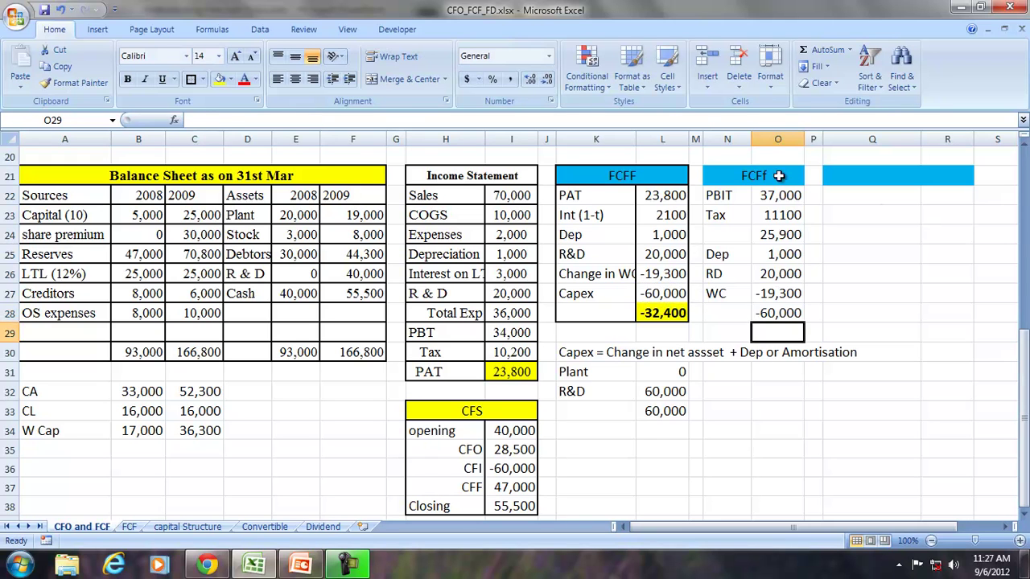
pyautogui.moveTo(777, 234); pyautogui.dragTo(776, 313)
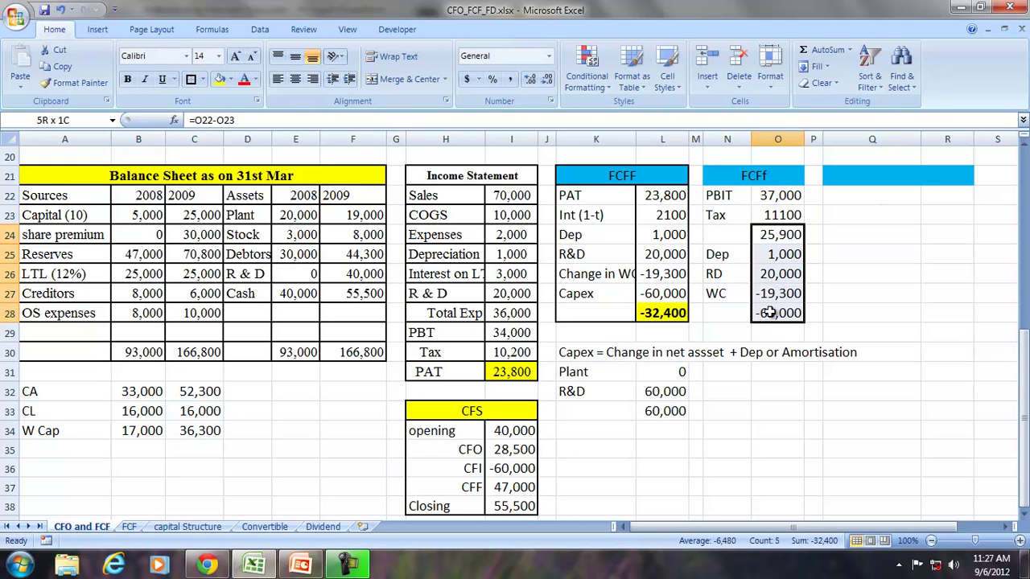
pyautogui.click(824, 52)
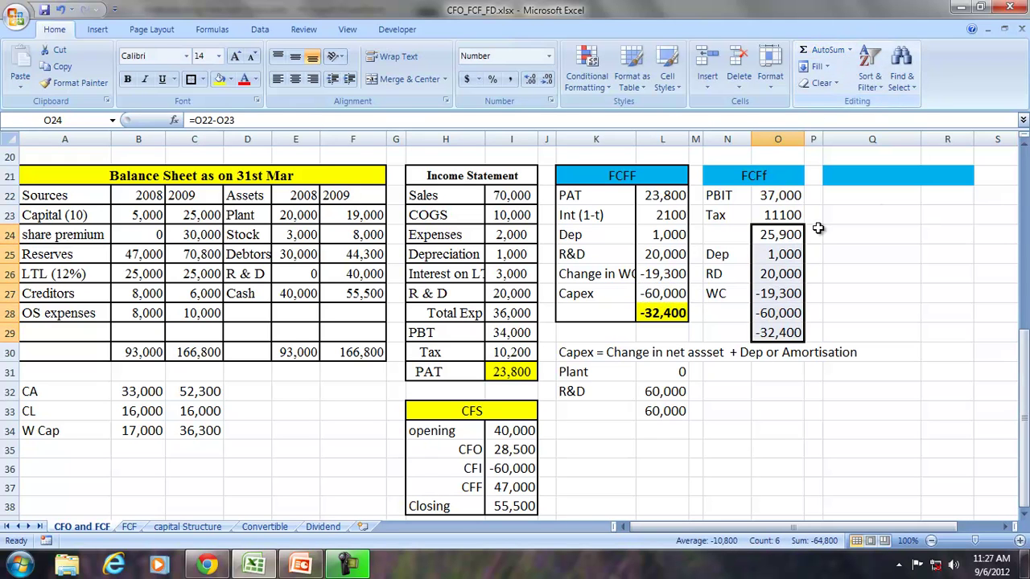
# Copy the bold yellow total formatting from L28 to O29
pyautogui.click(646, 314)
pyautogui.click(74, 82)
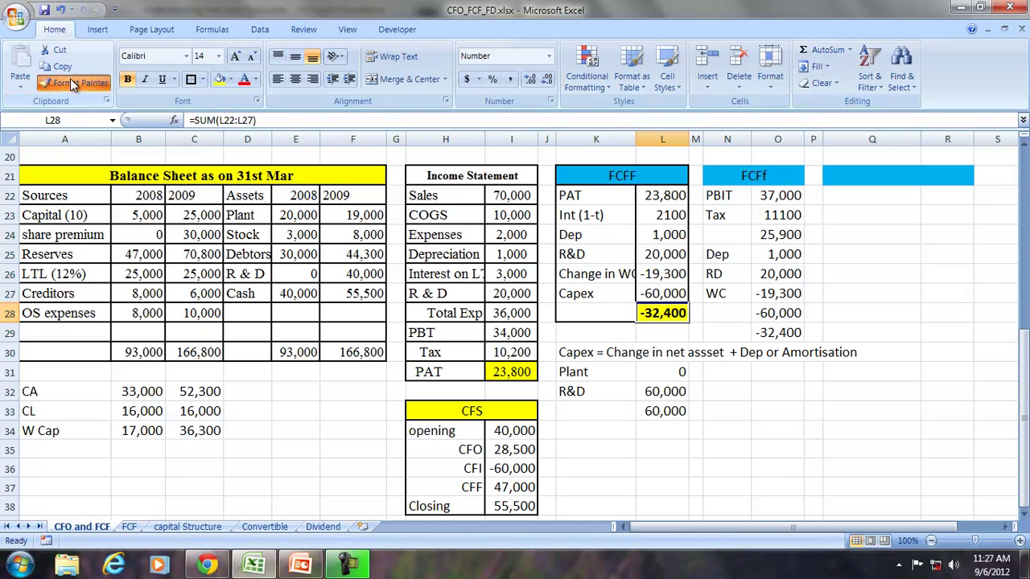
pyautogui.click(777, 332)
# Add box borders around the PBIT-based block N21:O29 and around its value column O22:O29
pyautogui.moveTo(732, 176); pyautogui.dragTo(777, 332)
pyautogui.click(202, 85)
pyautogui.moveTo(756, 197); pyautogui.dragTo(778, 330)
pyautogui.click(191, 79)
pyautogui.moveTo(768, 181); pyautogui.dragTo(764, 339)
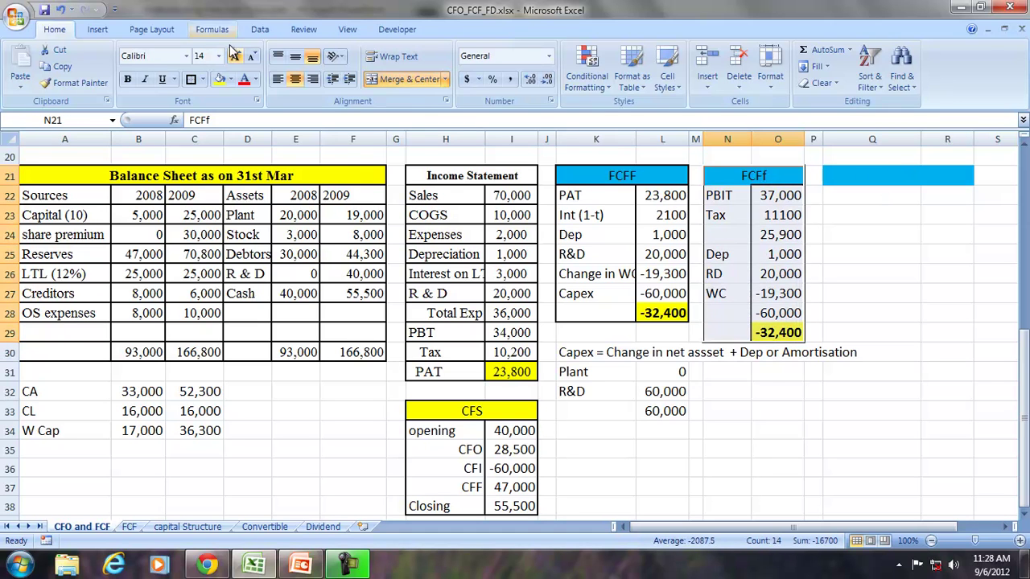
pyautogui.click(738, 178)
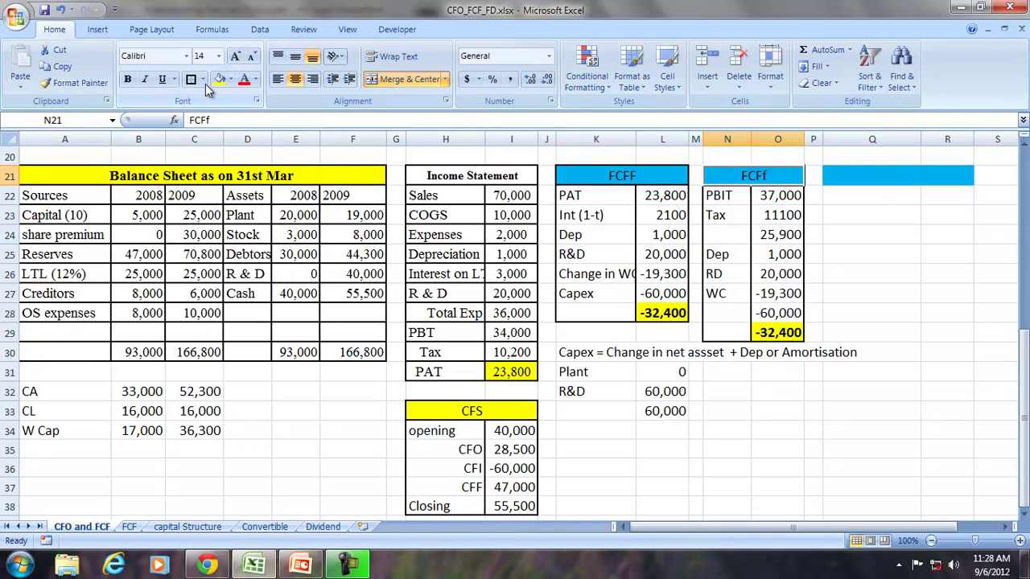
# Add the label CFO in Q22 and link R22 to the CFO figure of the cash flow statement in I35
pyautogui.click(850, 189)
pyautogui.write('CFO')
pyautogui.press('Tab')
pyautogui.write('=')
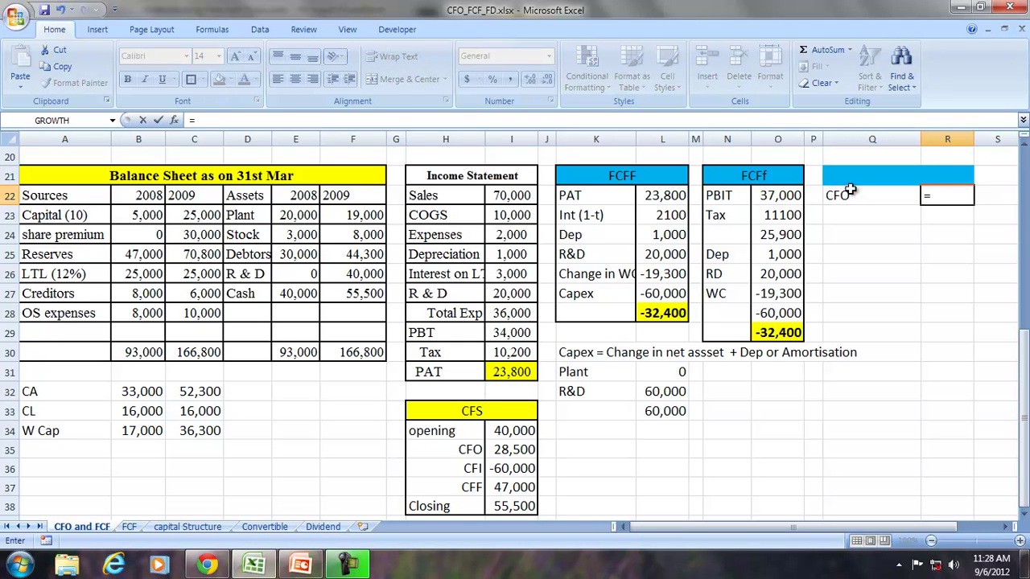
pyautogui.click(512, 451)
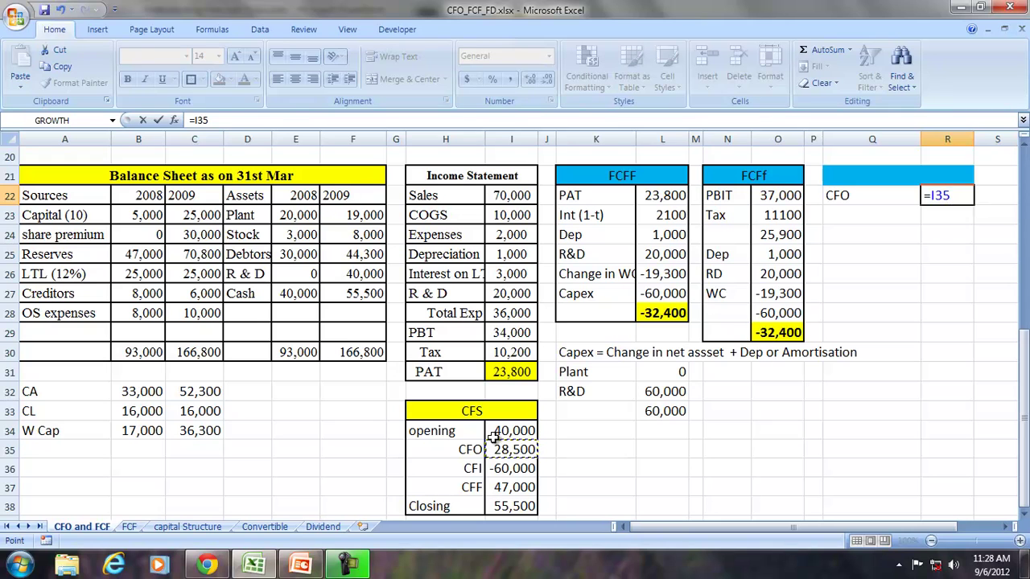
pyautogui.press('Return')
pyautogui.press('Left')
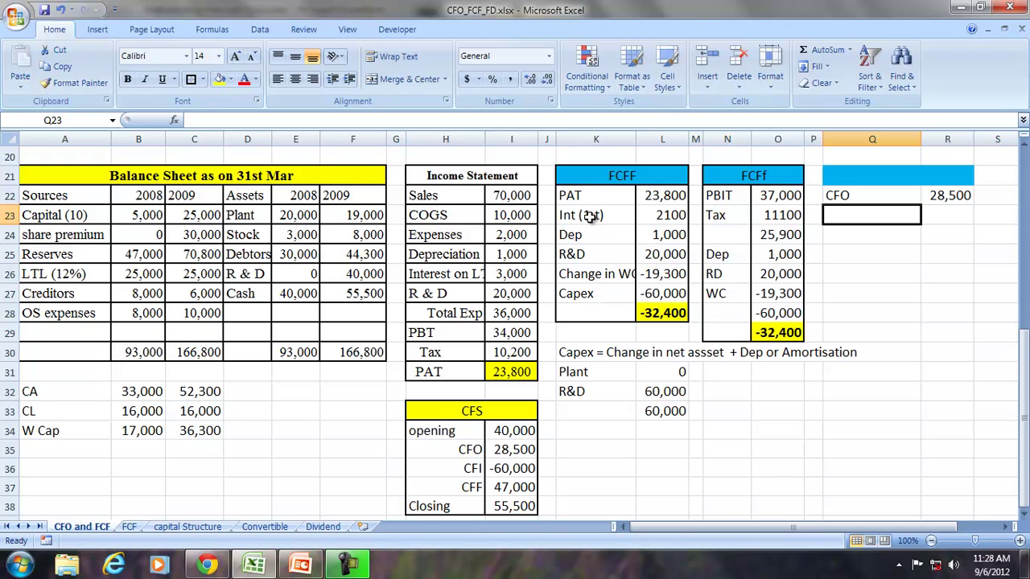
# Enter the labels less in Q23 and tax sheild in Q24, with -900 in R24
pyautogui.write('less')
pyautogui.press('Return')
pyautogui.write('tax')
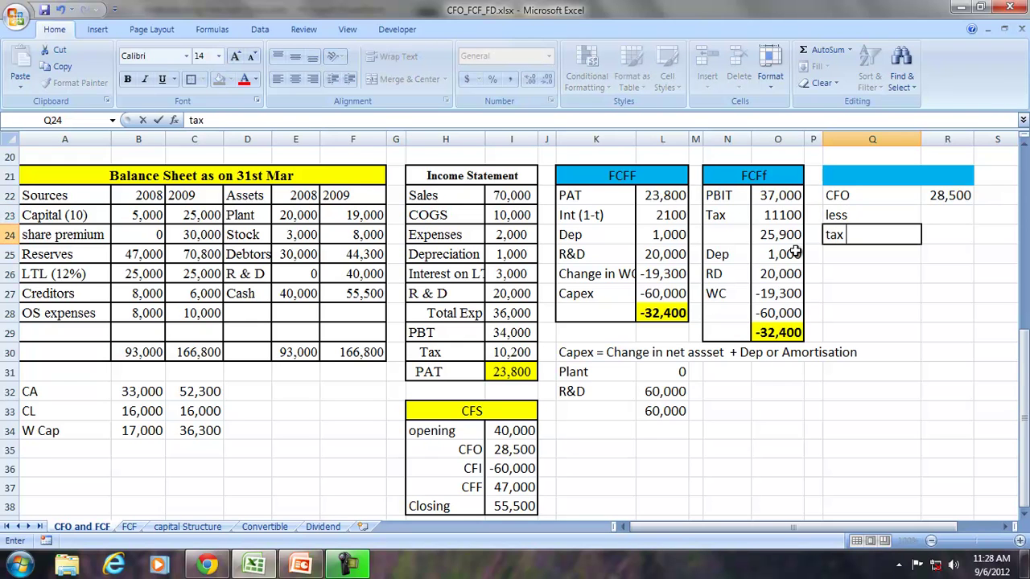
pyautogui.write(' sheild')
pyautogui.press('Tab')
pyautogui.write('-')
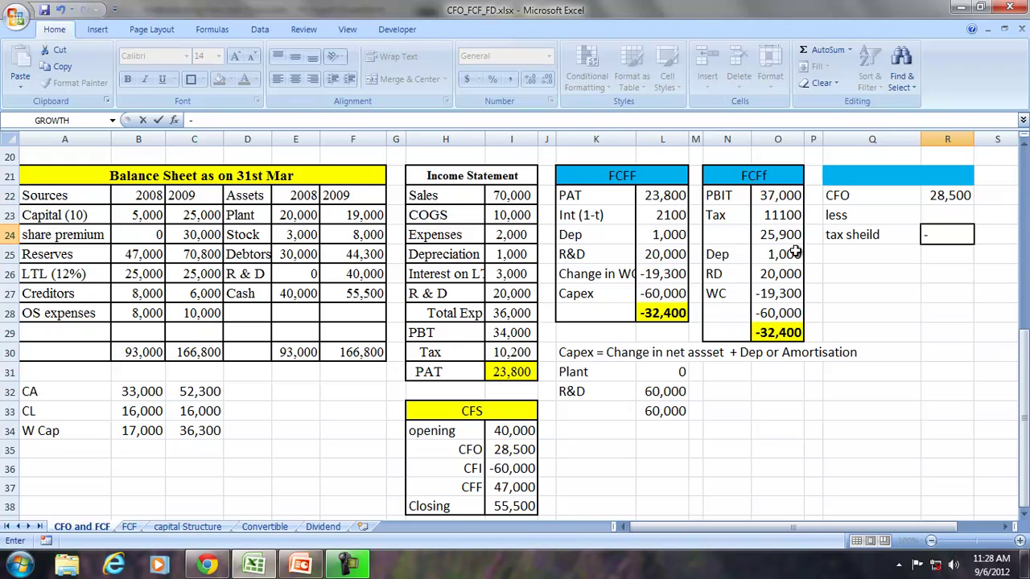
pyautogui.press('BackSpace')
pyautogui.write('=')
pyautogui.write('-900')
pyautogui.press('Return')
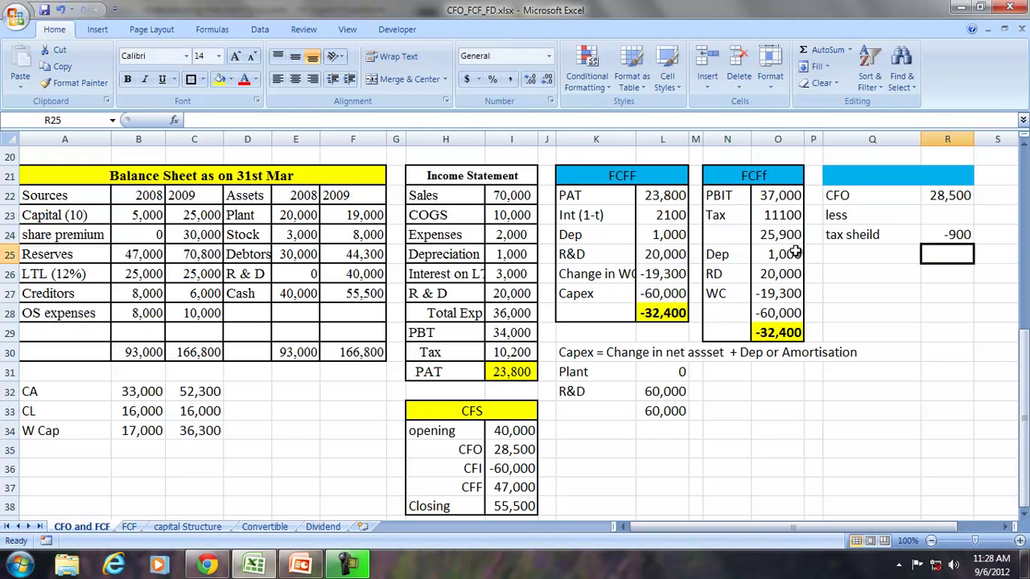
# Add the label Capex in Q25 and link R25 to the capex in L27
pyautogui.click(872, 254)
pyautogui.write('CApex')
pyautogui.press('Tab')
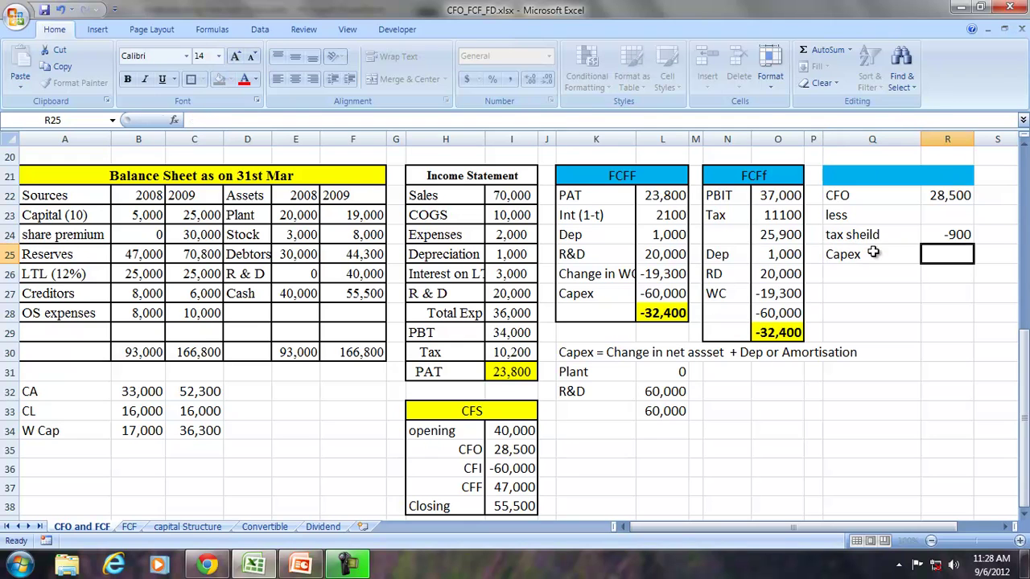
pyautogui.write('=')
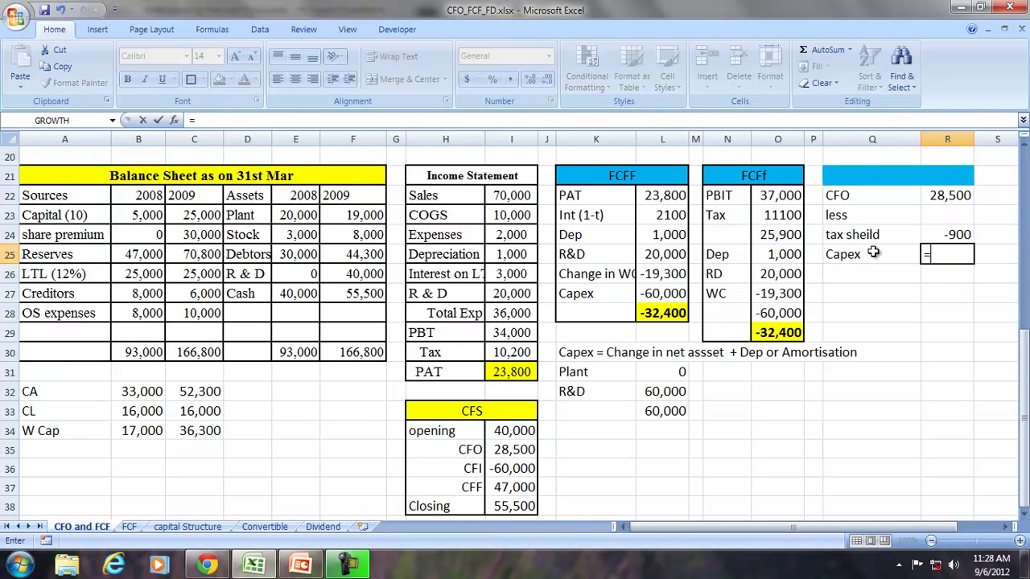
pyautogui.click(664, 293)
pyautogui.press('Return')
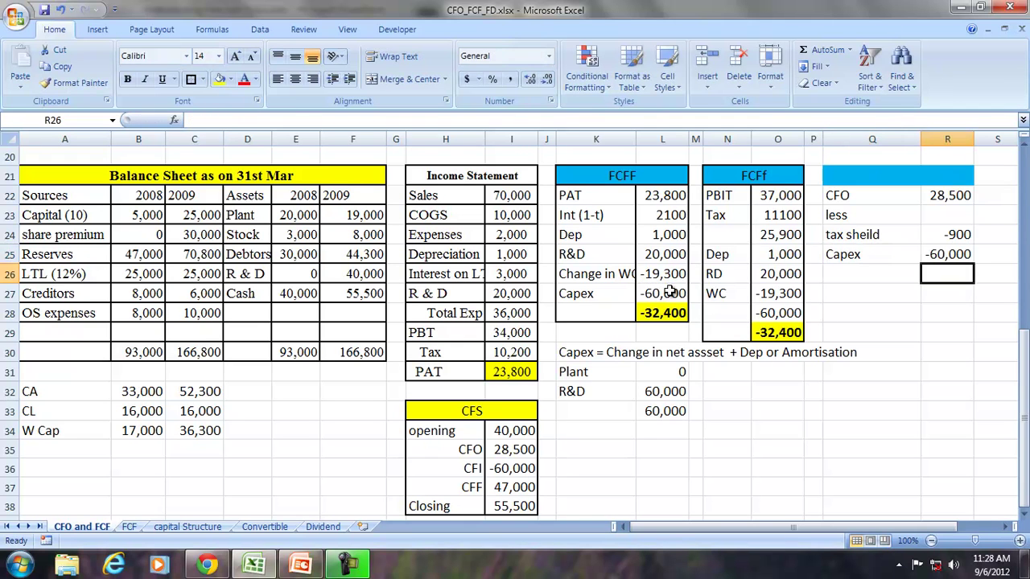
# Sum R22:R25 in R26 and give the total the bold yellow formatting of O29
pyautogui.moveTo(938, 196); pyautogui.dragTo(943, 254)
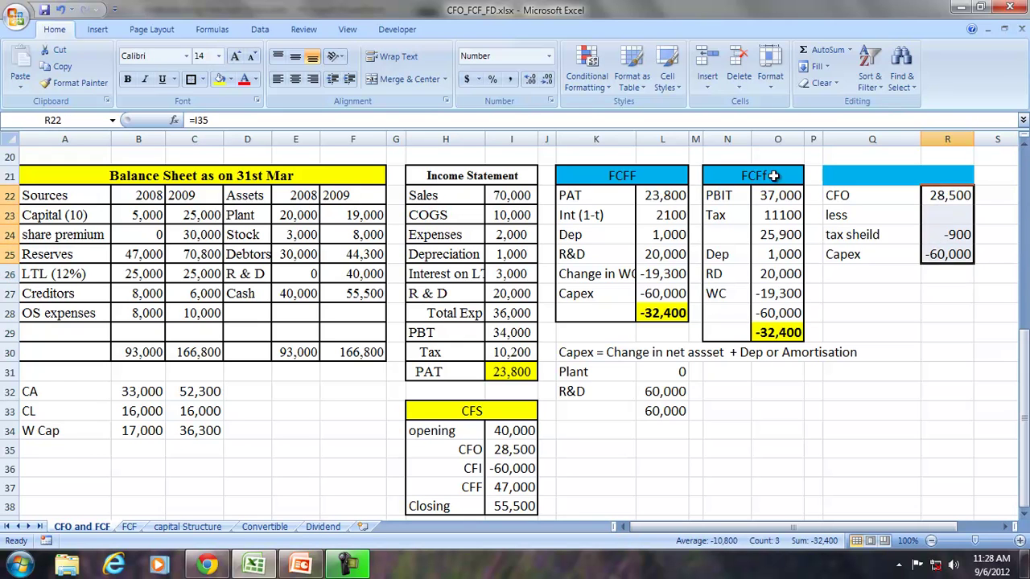
pyautogui.click(820, 49)
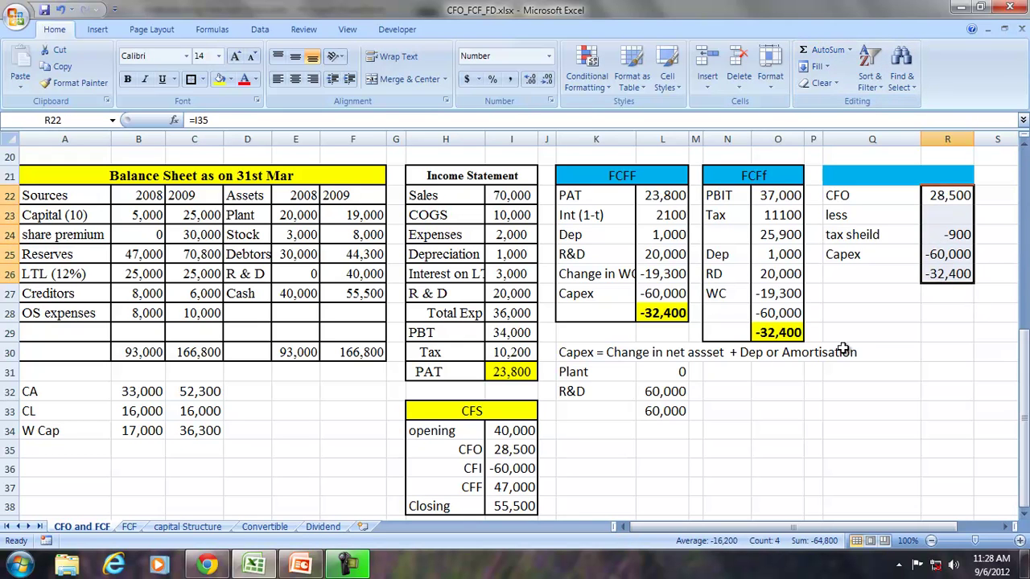
pyautogui.click(784, 332)
pyautogui.click(78, 85)
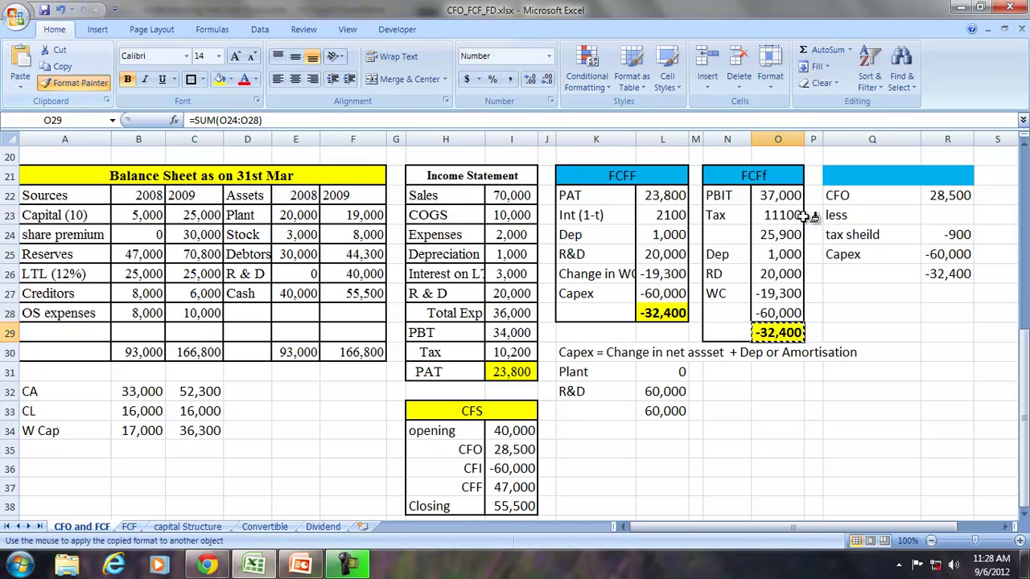
pyautogui.click(940, 272)
# Enter the heading FCFF in Q21 and add box borders around Q21:R26 and its value column R22:R26
pyautogui.click(883, 178)
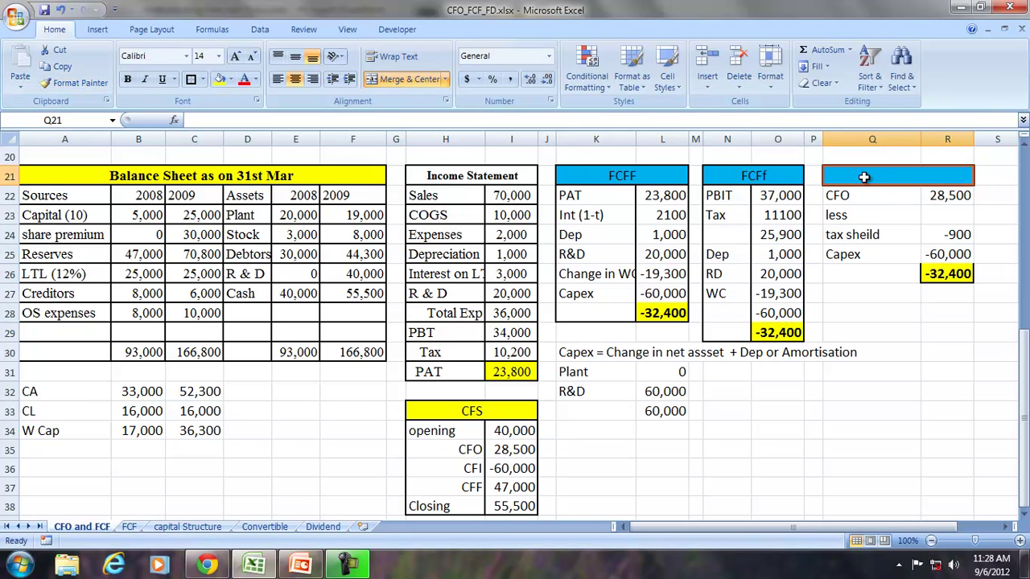
pyautogui.write('FCFF')
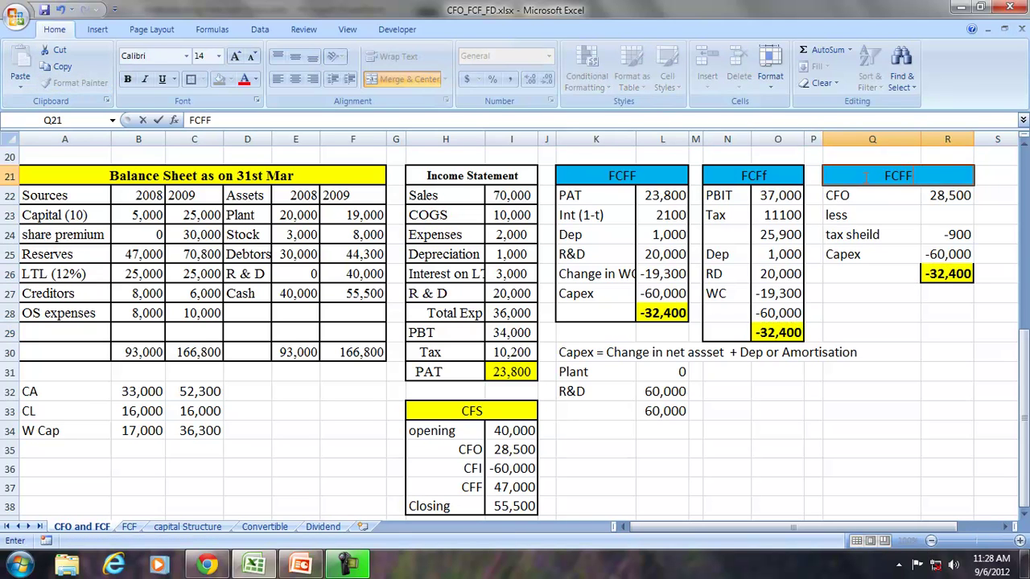
pyautogui.press('Return')
pyautogui.moveTo(863, 177); pyautogui.dragTo(947, 274)
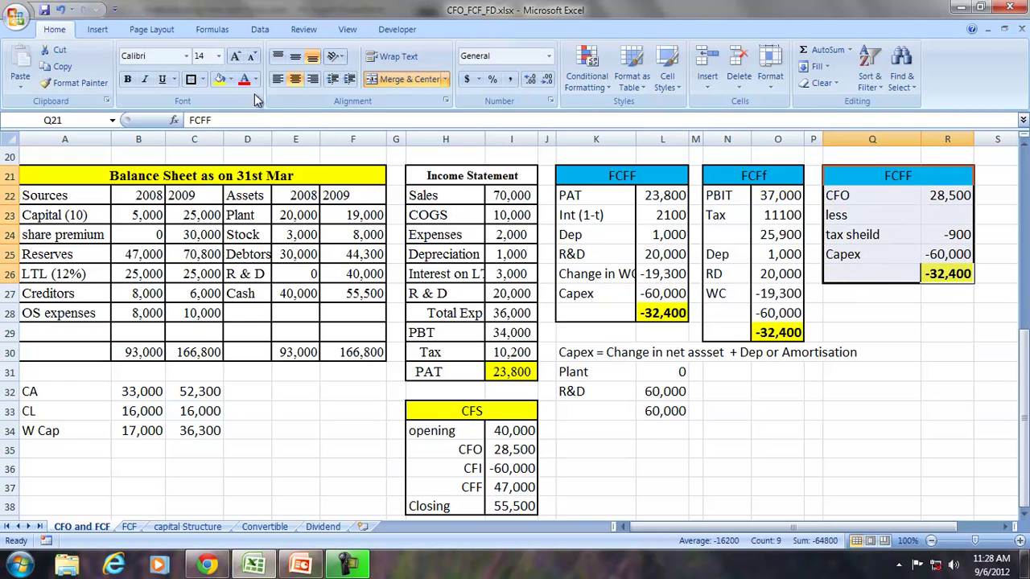
pyautogui.moveTo(925, 196); pyautogui.dragTo(937, 274)
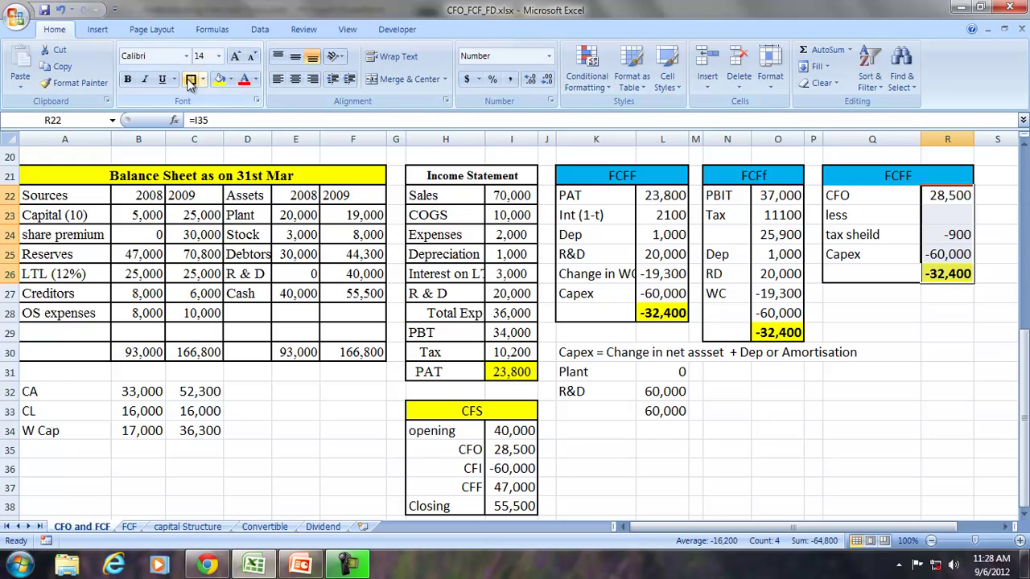
# Trace the precedents of the three starting figures: PAT in L22, PBIT in O22 and CFO in R22
pyautogui.click(648, 195)
pyautogui.click(209, 30)
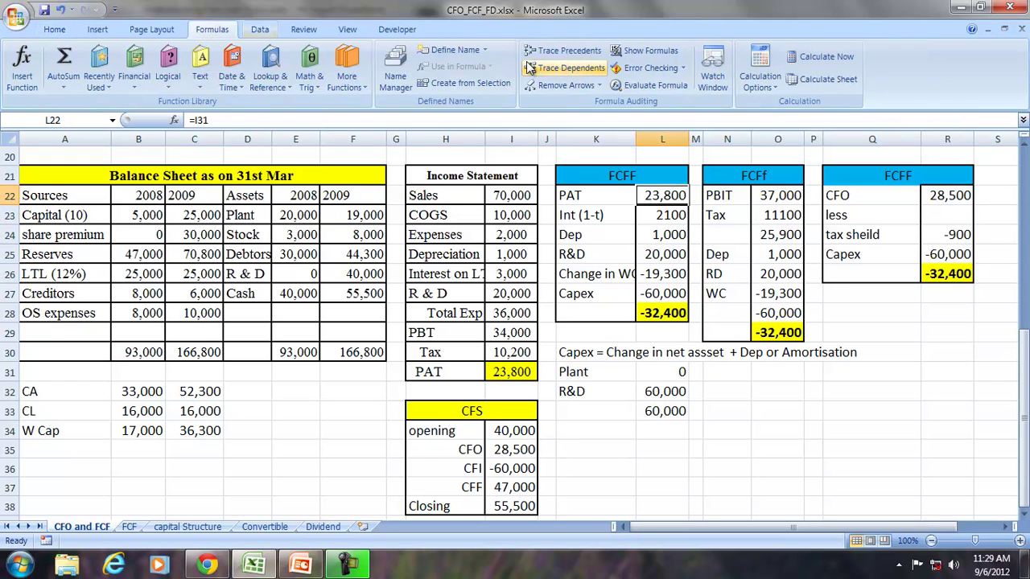
pyautogui.click(563, 50)
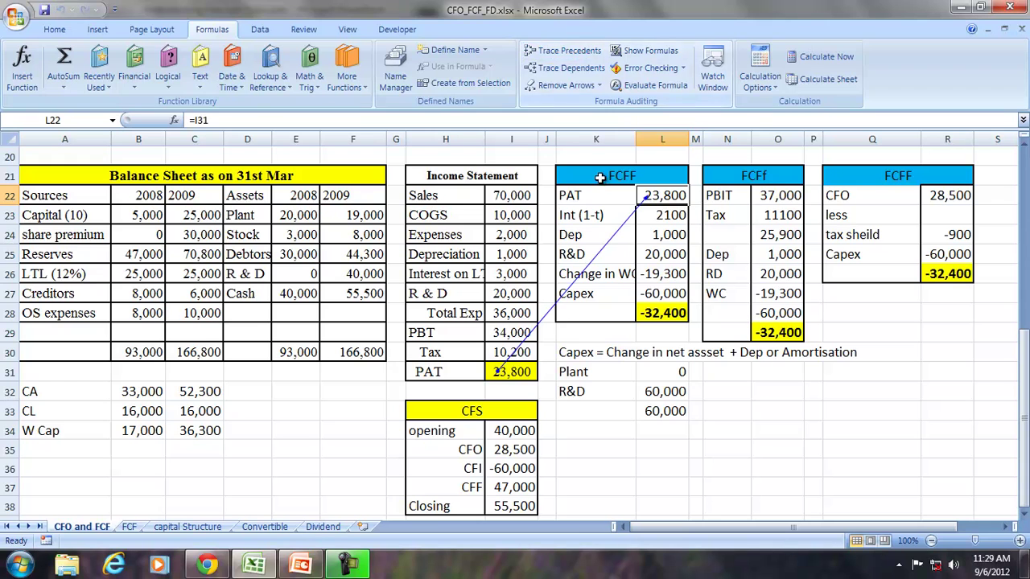
pyautogui.click(764, 195)
pyautogui.click(569, 49)
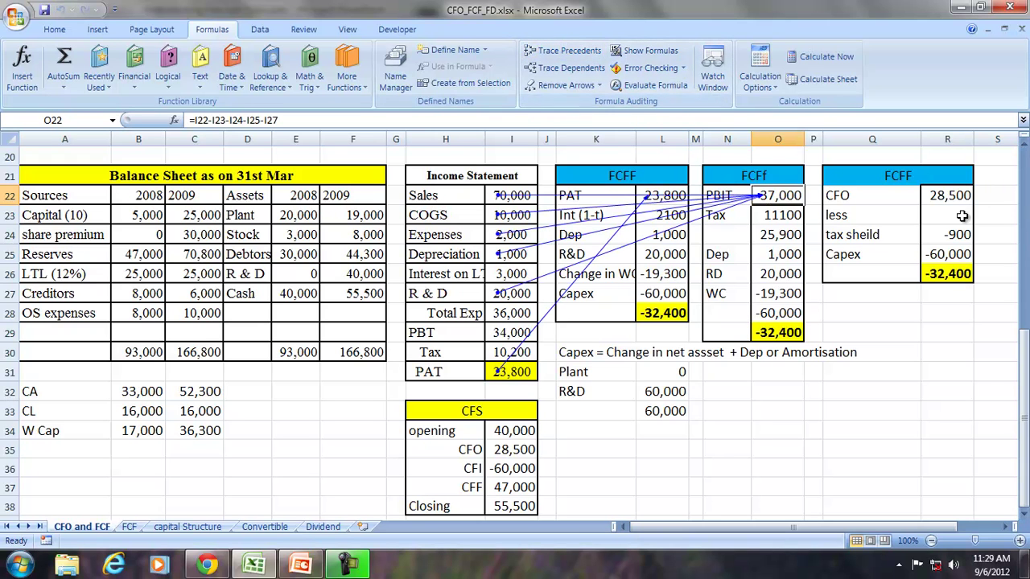
pyautogui.click(949, 195)
pyautogui.click(584, 54)
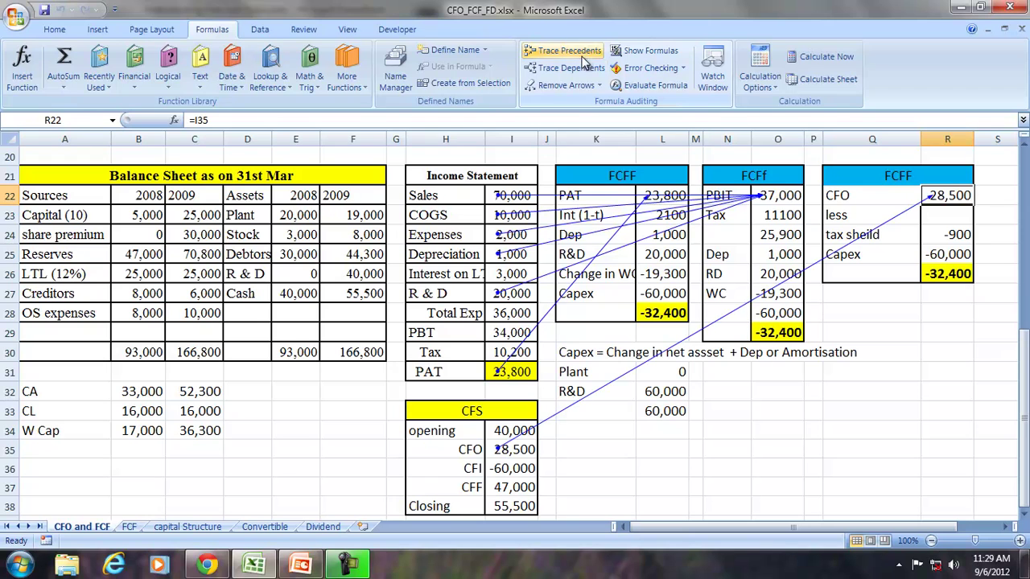